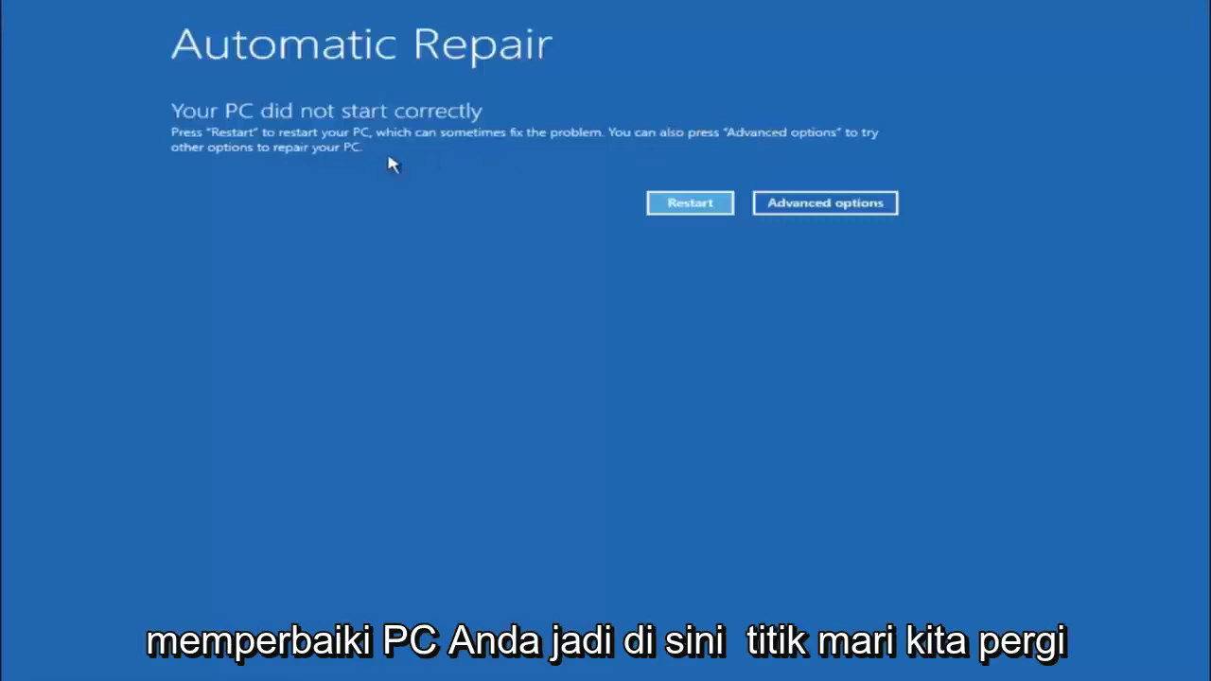
- Go from Automatic Repair through Troubleshoot to the Advanced options recovery tools page
left_click(823, 201)
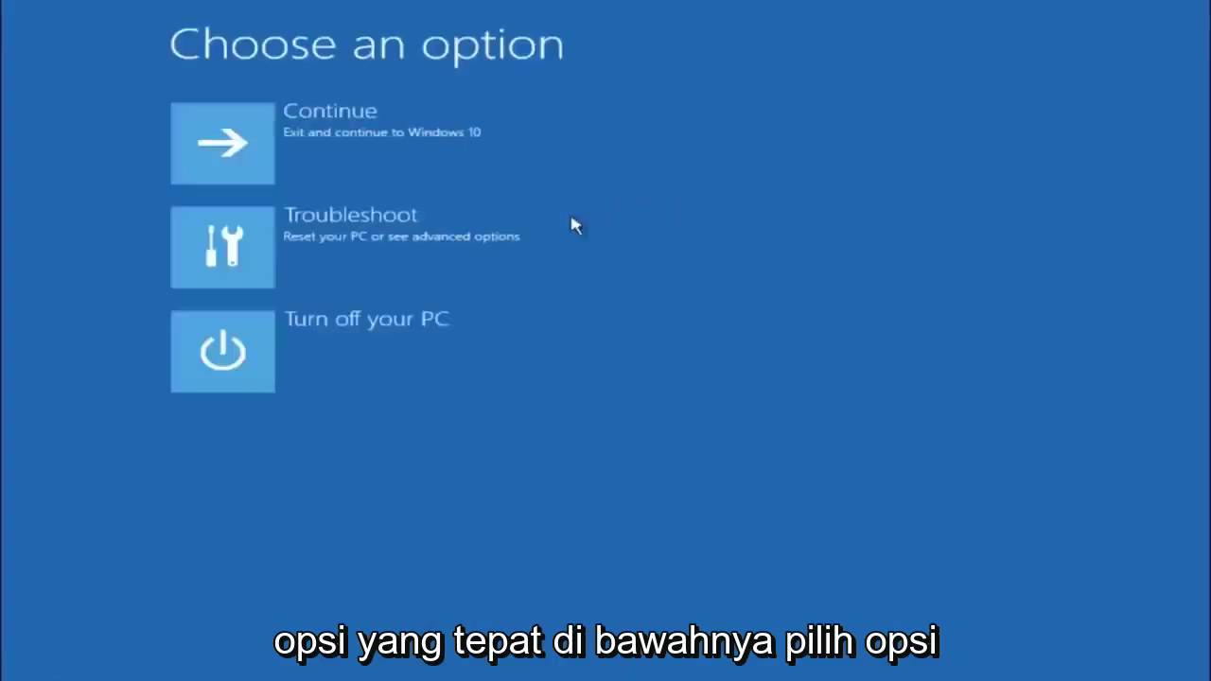
left_click(265, 244)
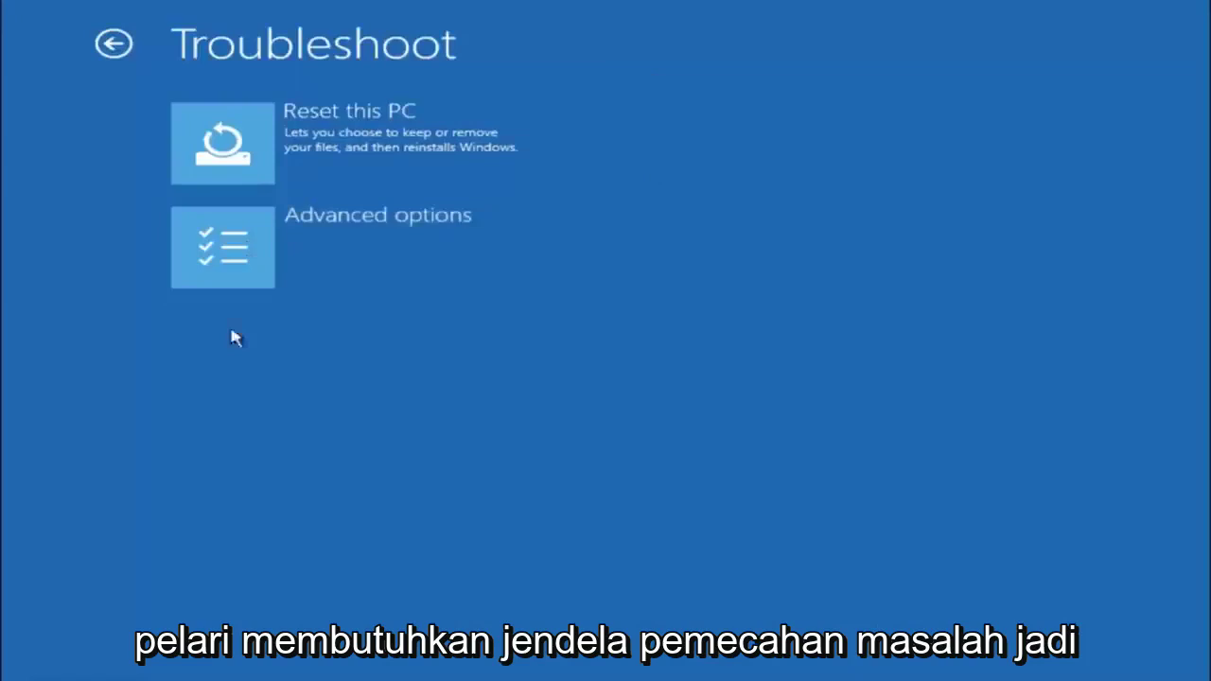
left_click(266, 257)
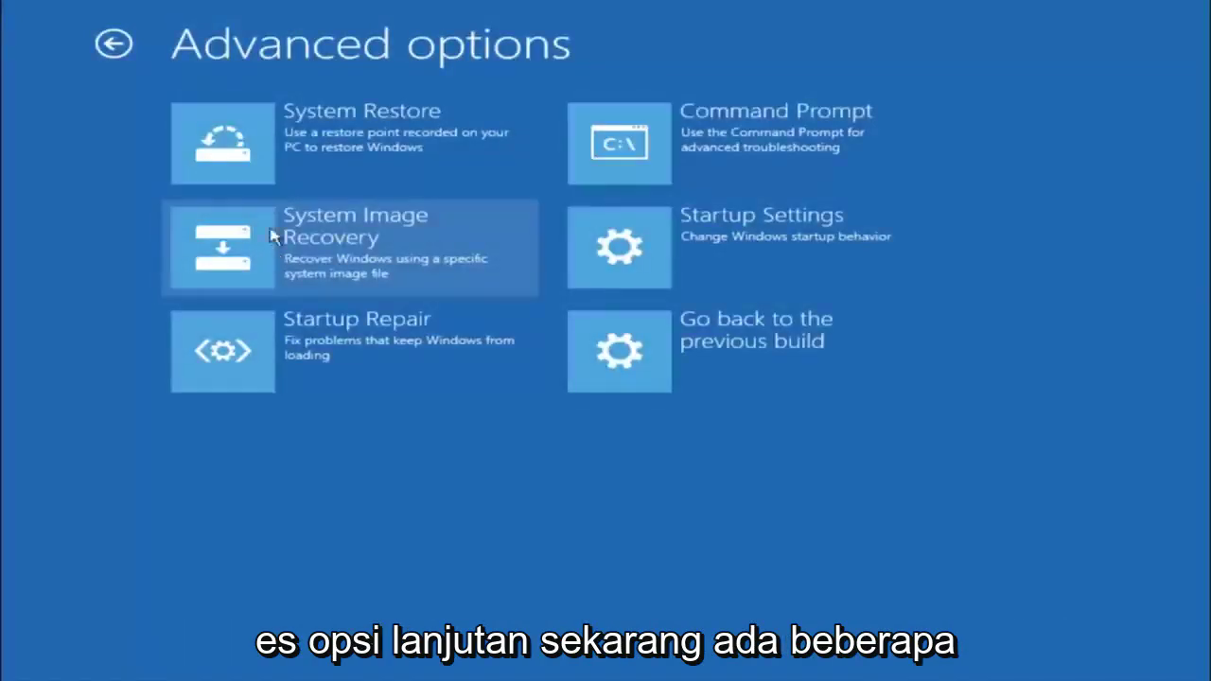
- Launch System Restore from the Advanced options tiles
left_click(288, 137)
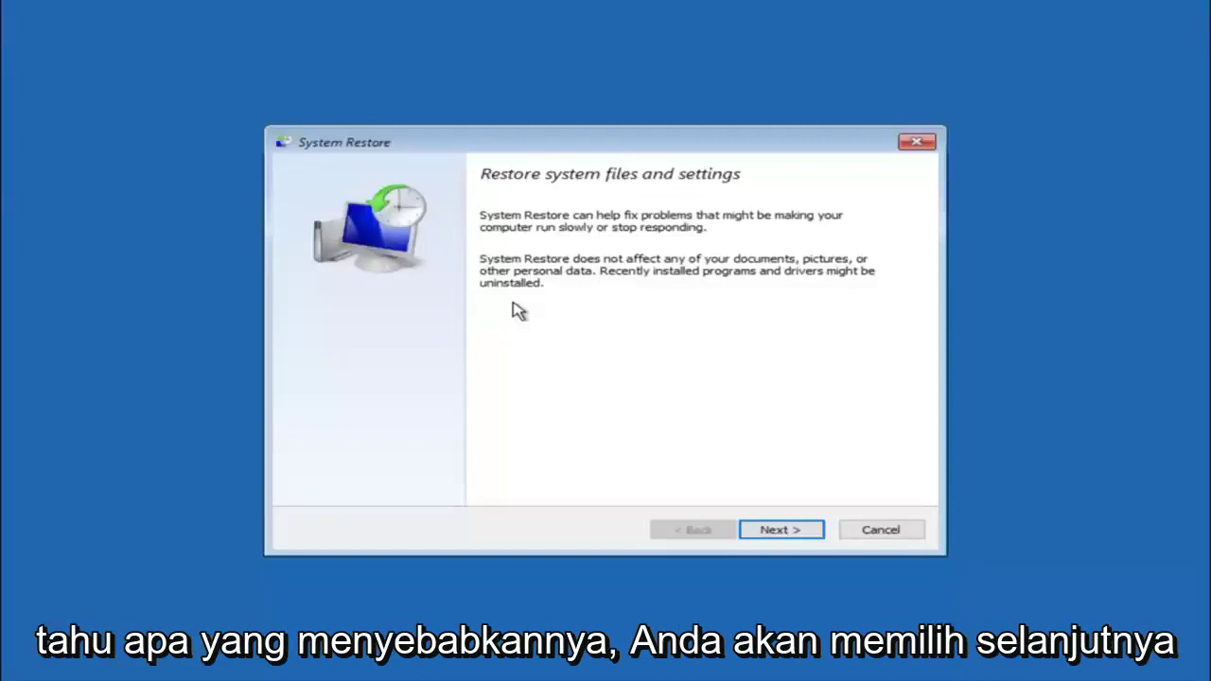
- Select the 10/5/2016 'Manual: before update' restore point and continue to confirmation
left_click(780, 533)
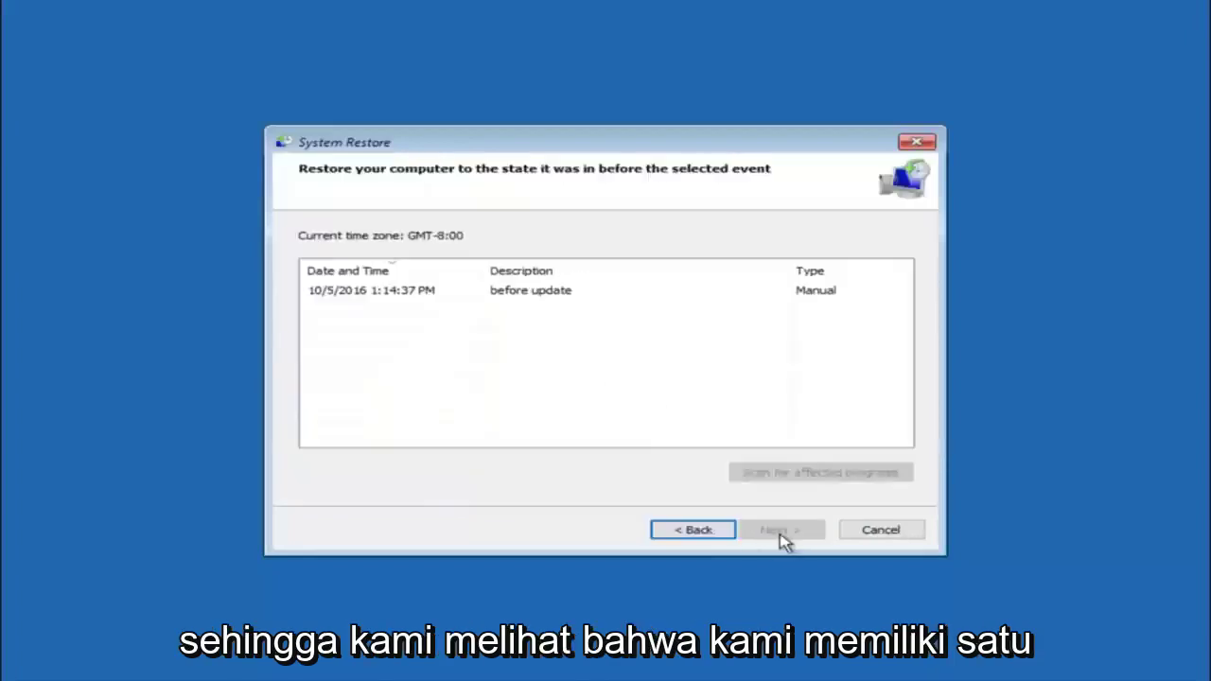
left_click(350, 296)
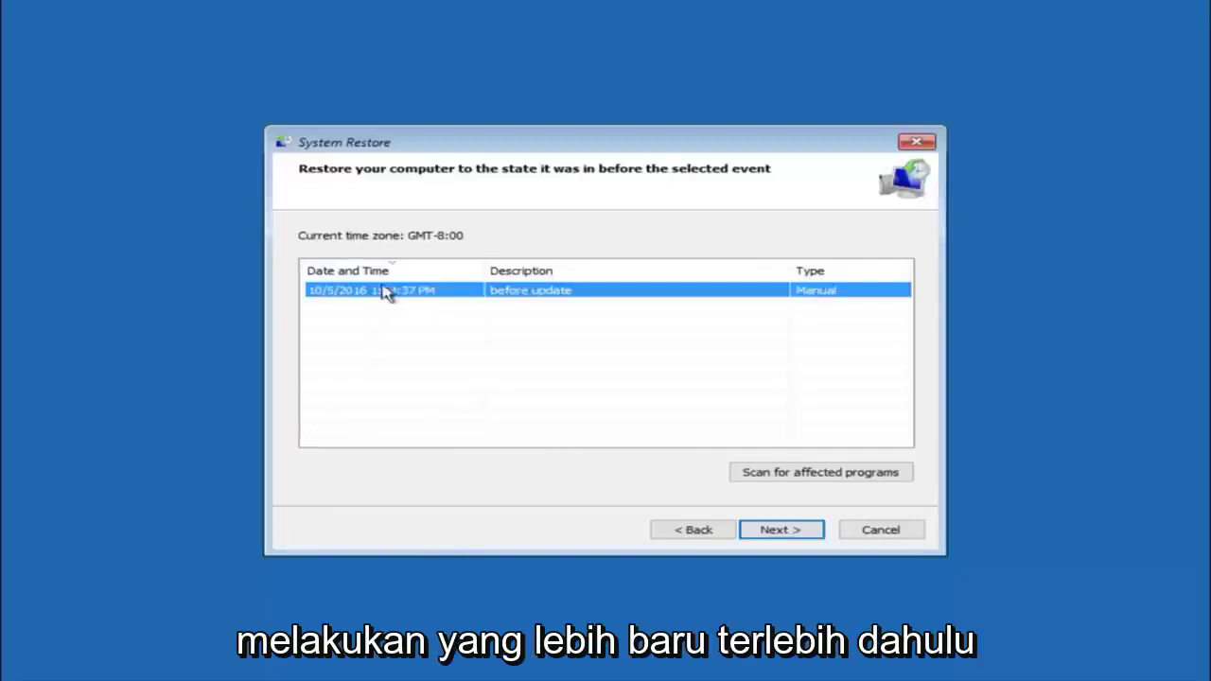
left_click(783, 530)
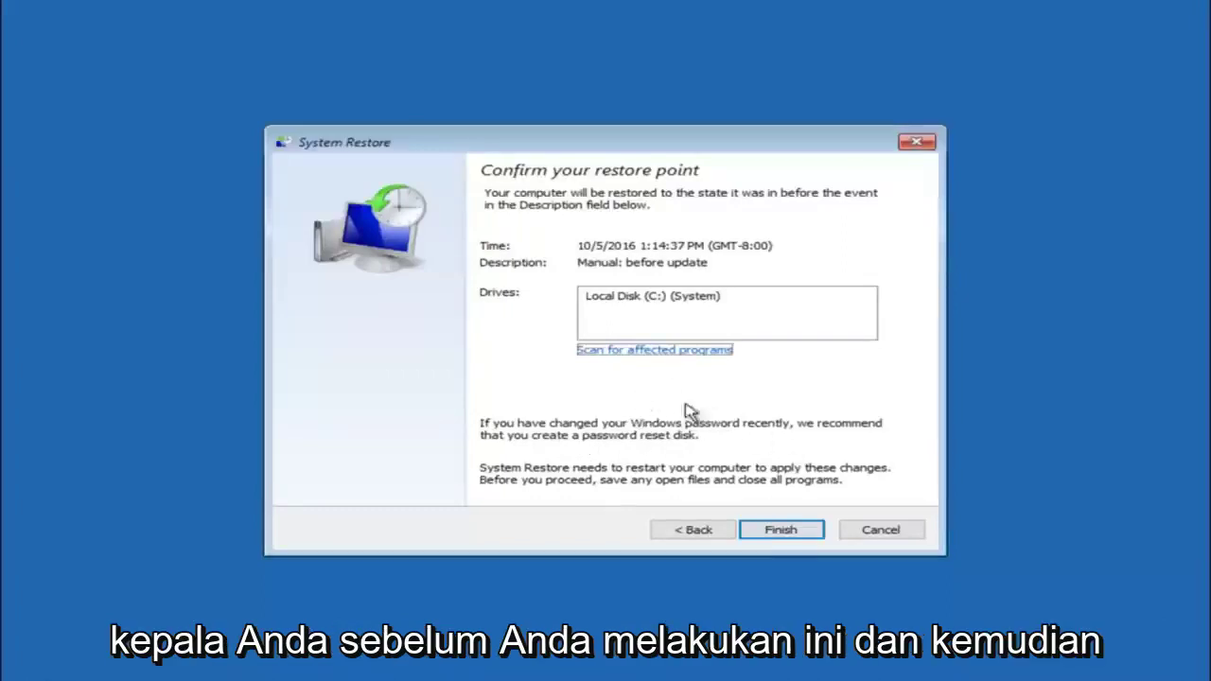
- Finish the wizard and confirm the uninterruptible restore to the before update point
left_click(783, 535)
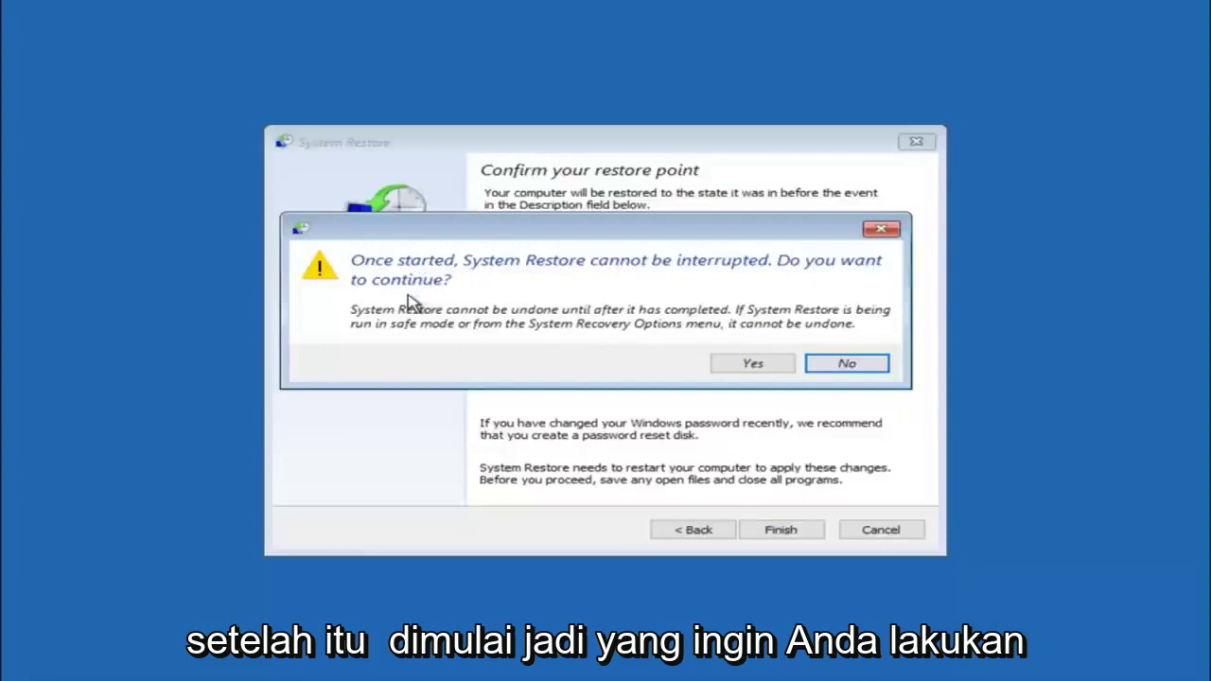
left_click(746, 369)
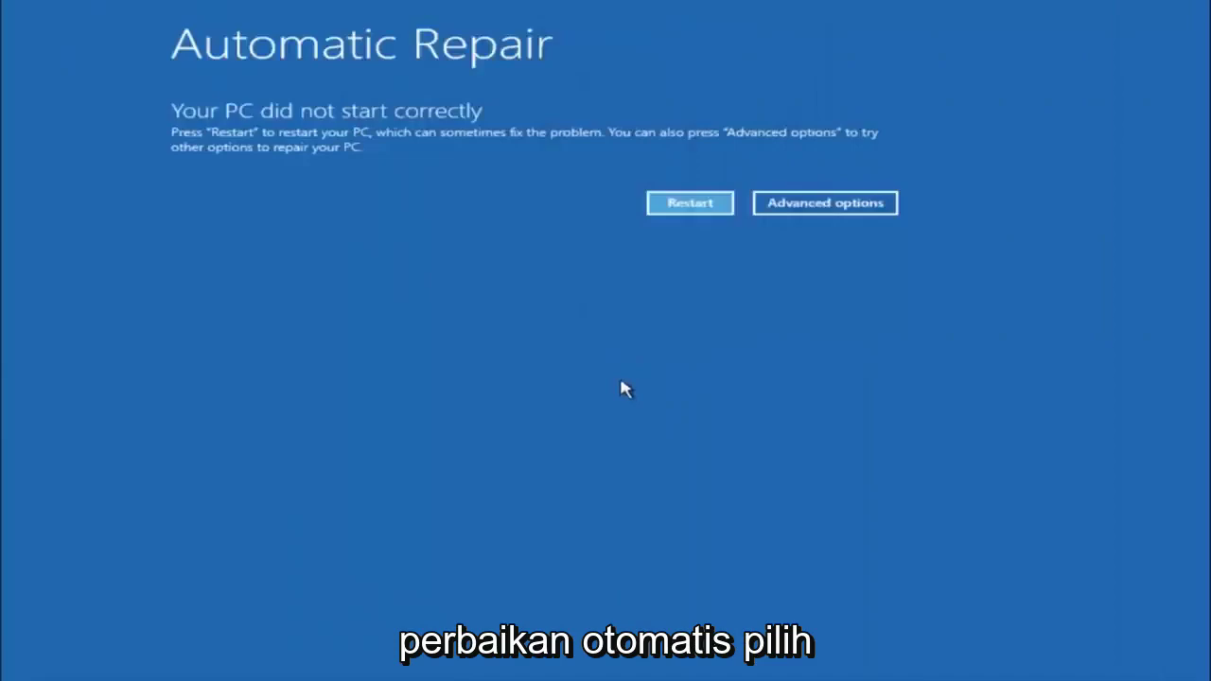
- Navigate from Automatic Repair via Troubleshoot back to the Advanced options page
left_click(793, 205)
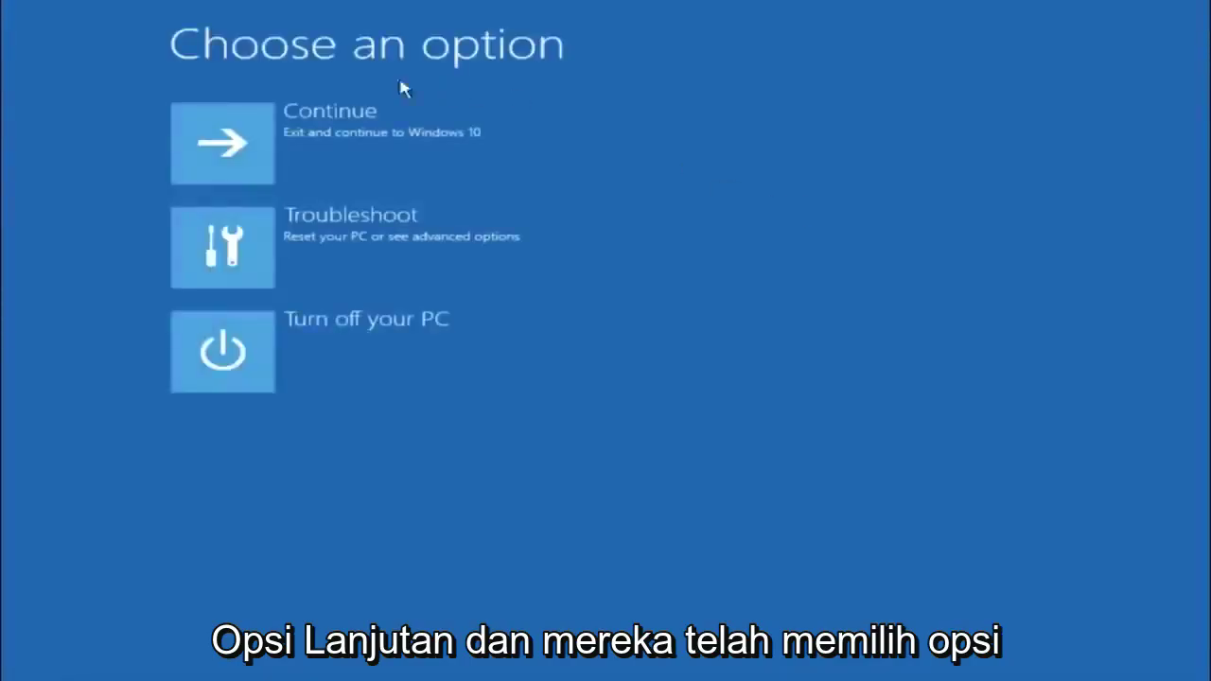
left_click(287, 252)
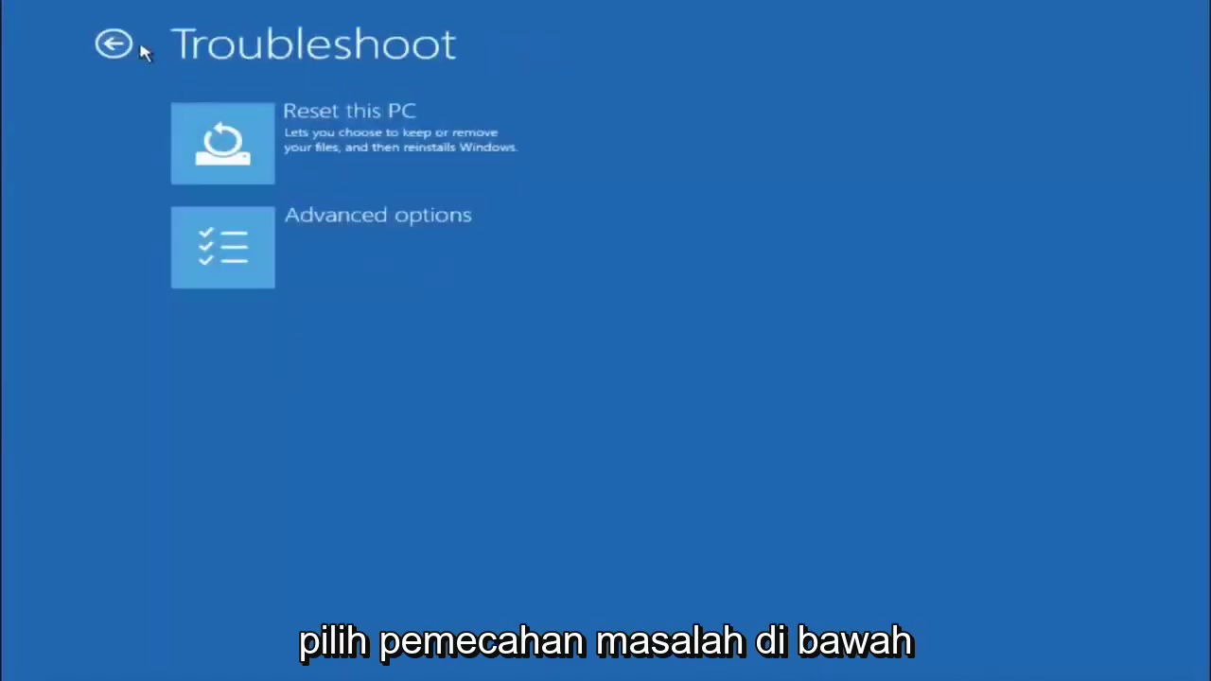
left_click(289, 247)
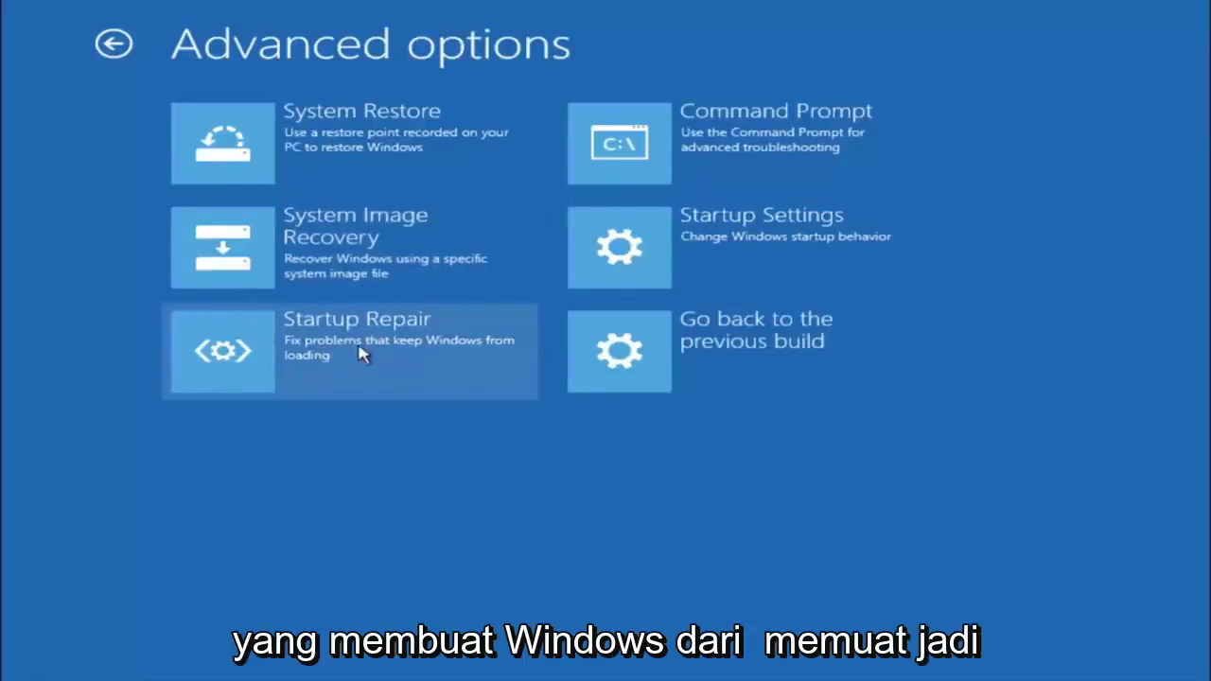
- Start Startup Repair to diagnose why the PC won't boot
left_click(227, 355)
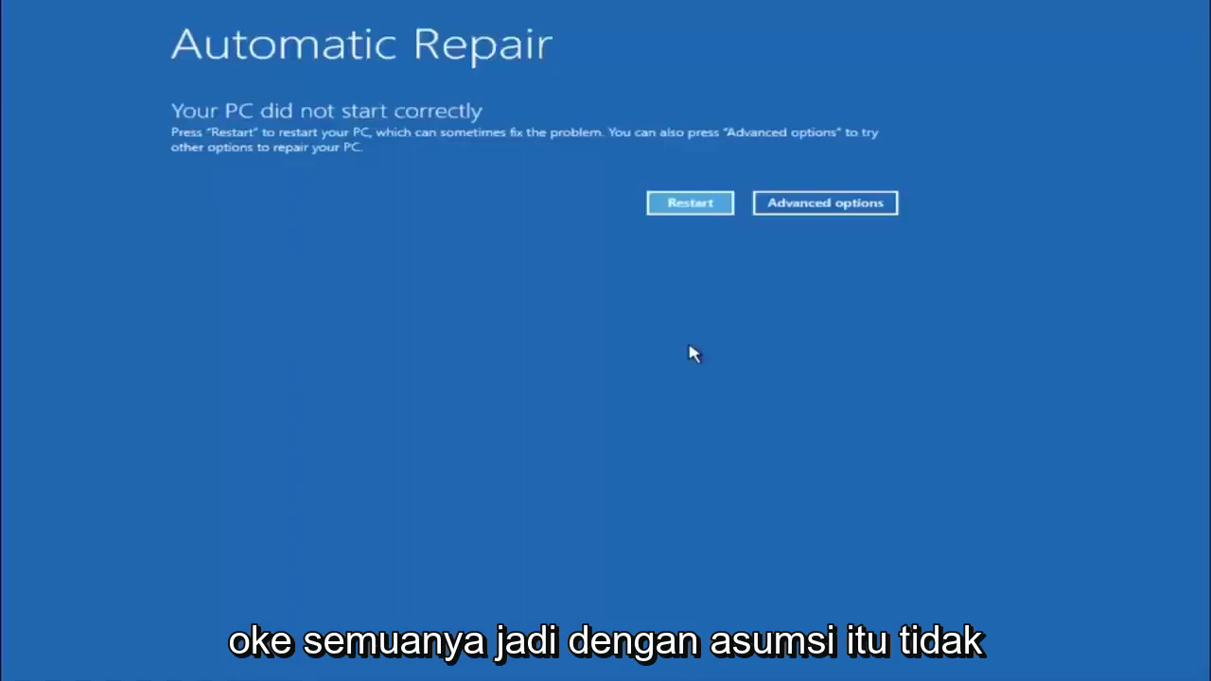
- Navigate from Automatic Repair via Choose an option and Troubleshoot to Advanced options
left_click(656, 213)
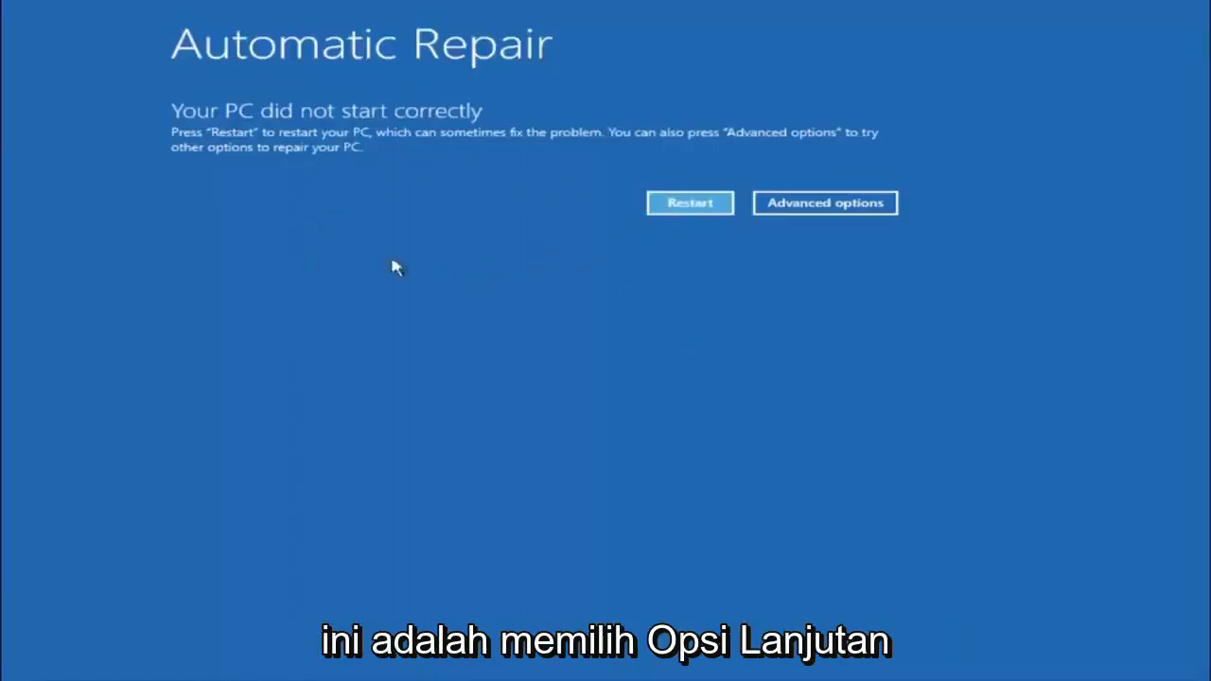
left_click(810, 202)
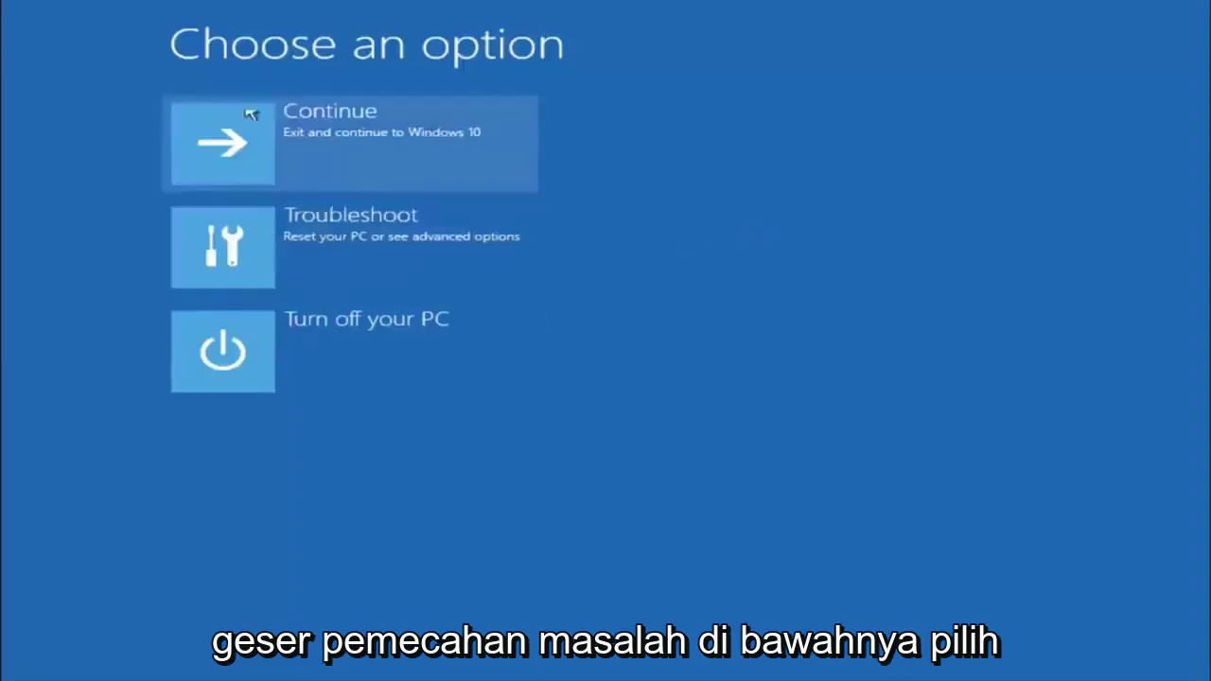
left_click(235, 257)
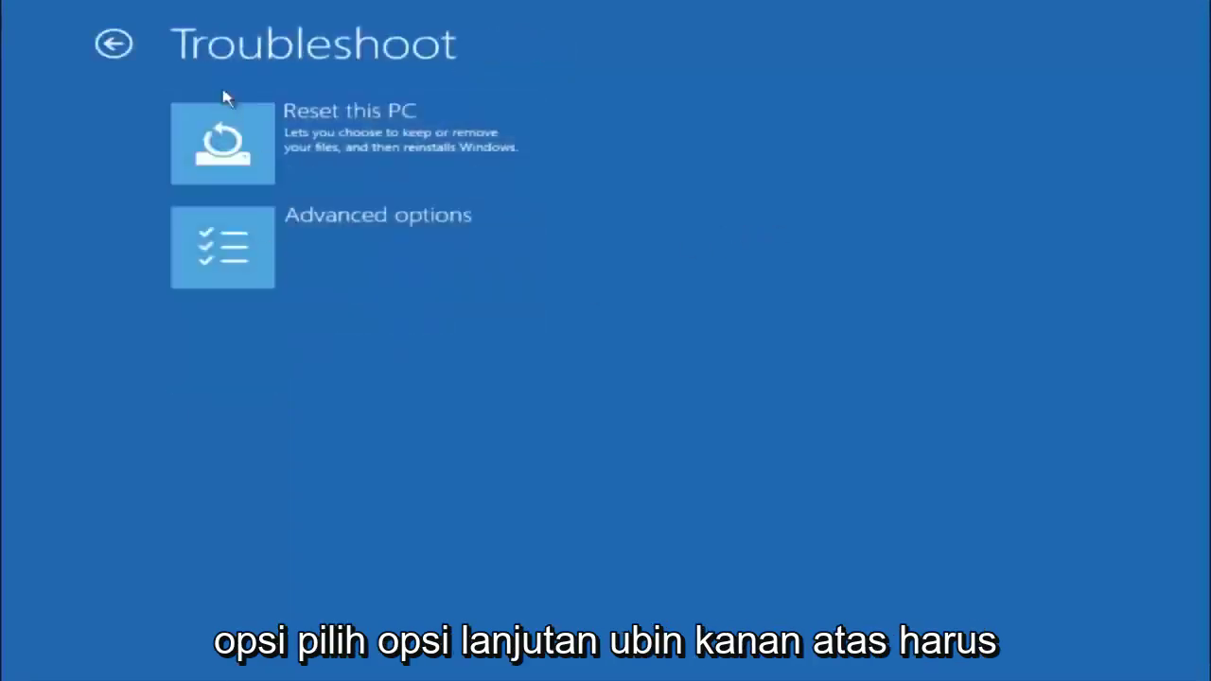
left_click(283, 242)
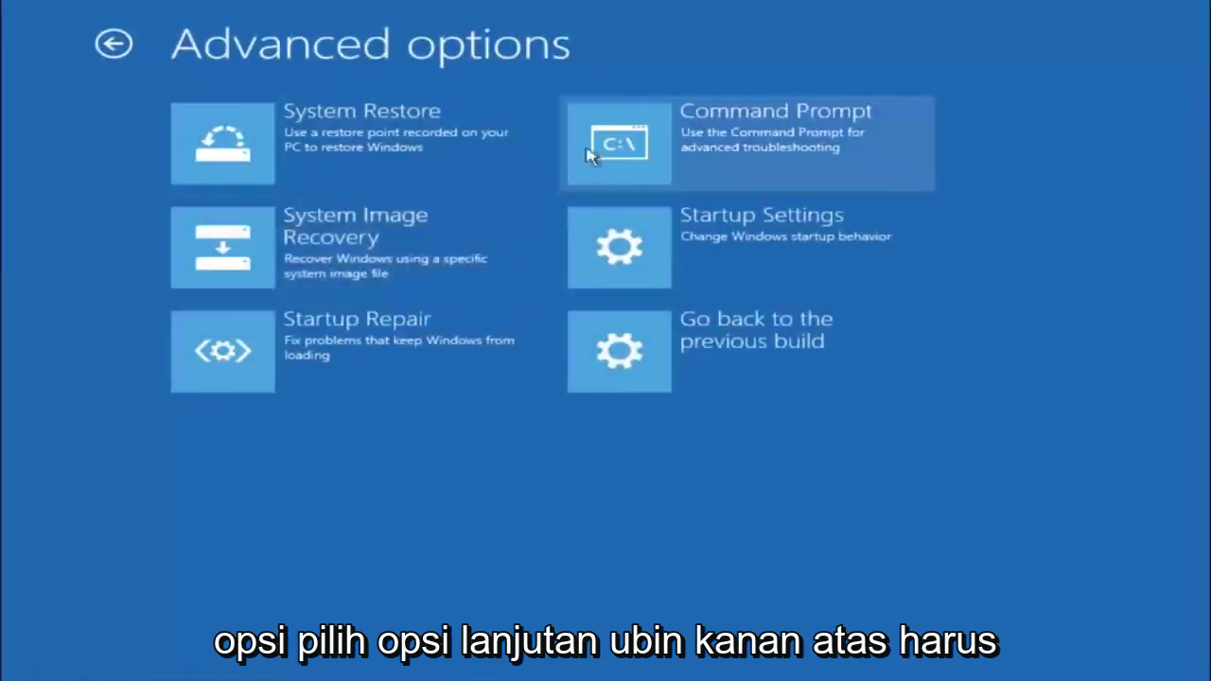
- Open Command Prompt, switch to C:, list root folders with dir, and begin 'cd \windows'
left_click(711, 156)
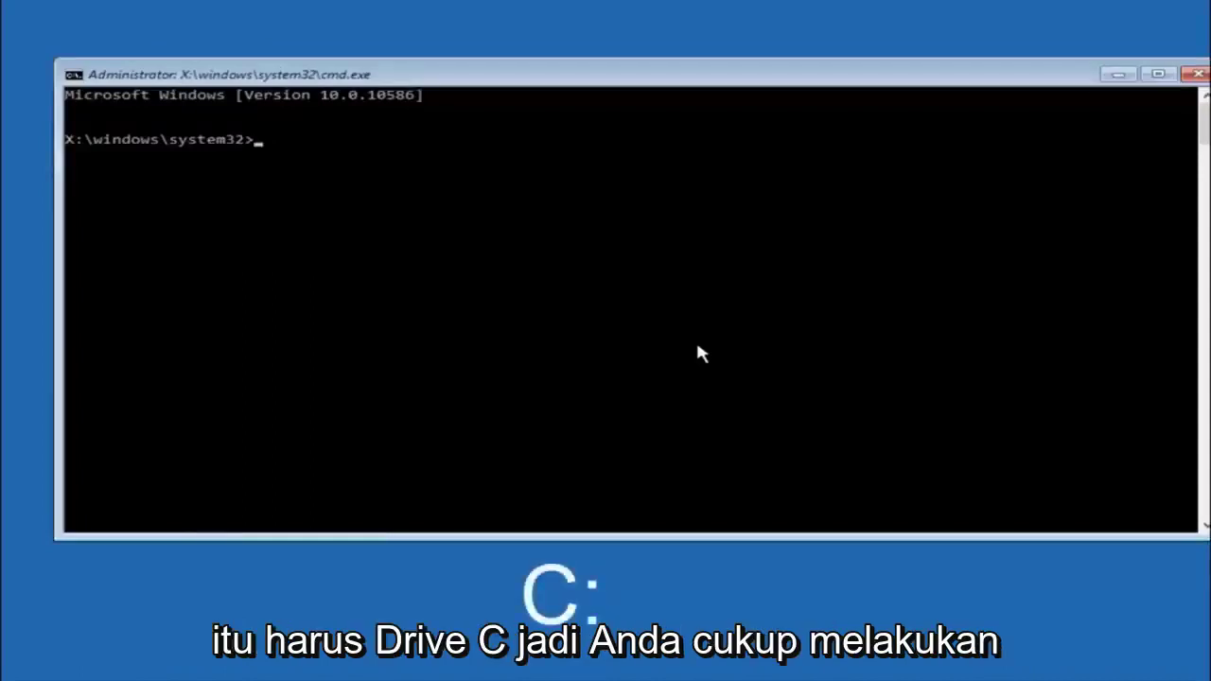
key("Return")
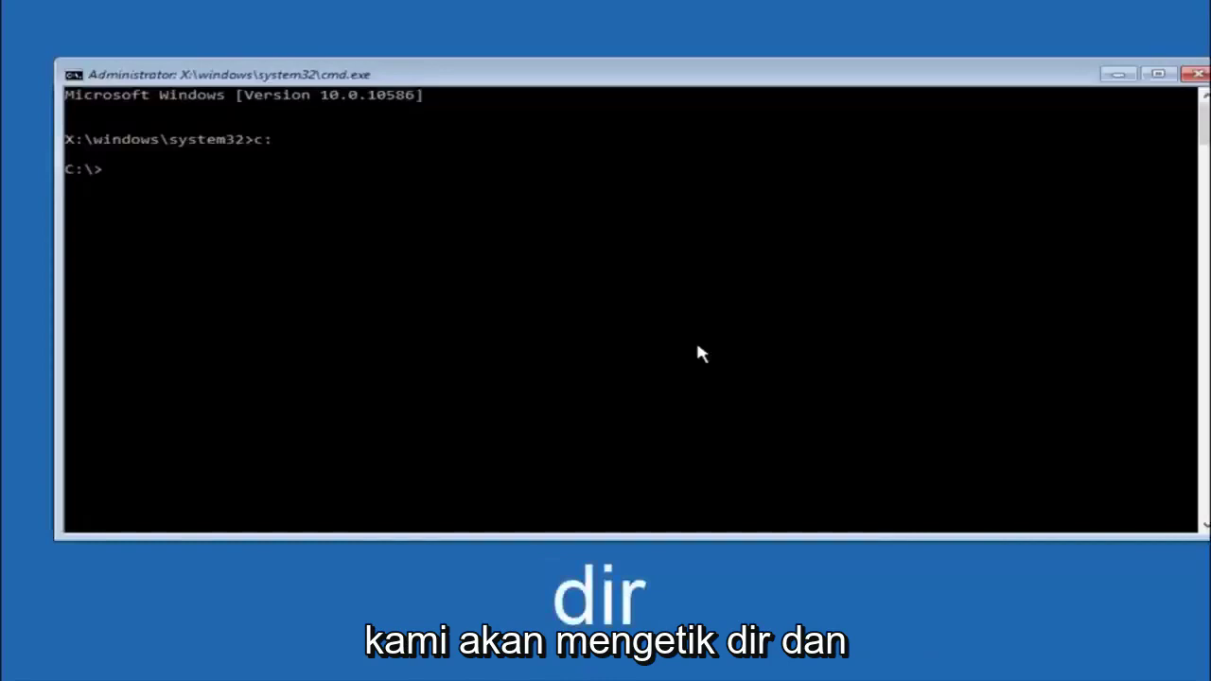
type("dir")
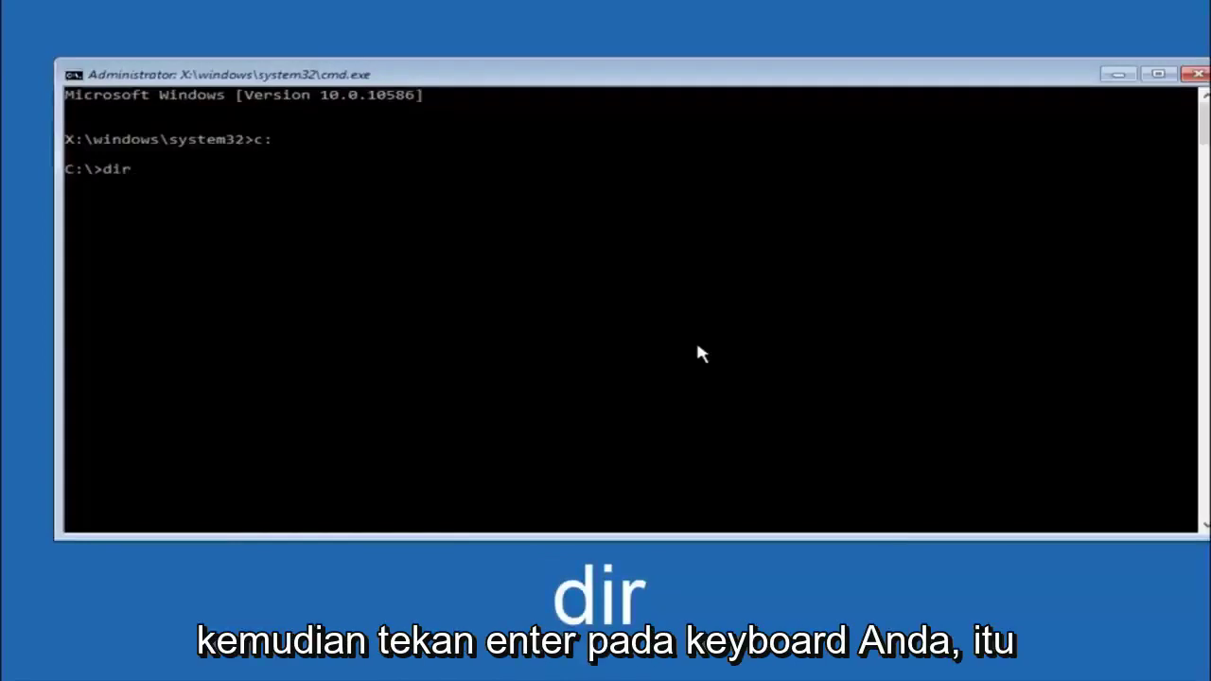
key("Return")
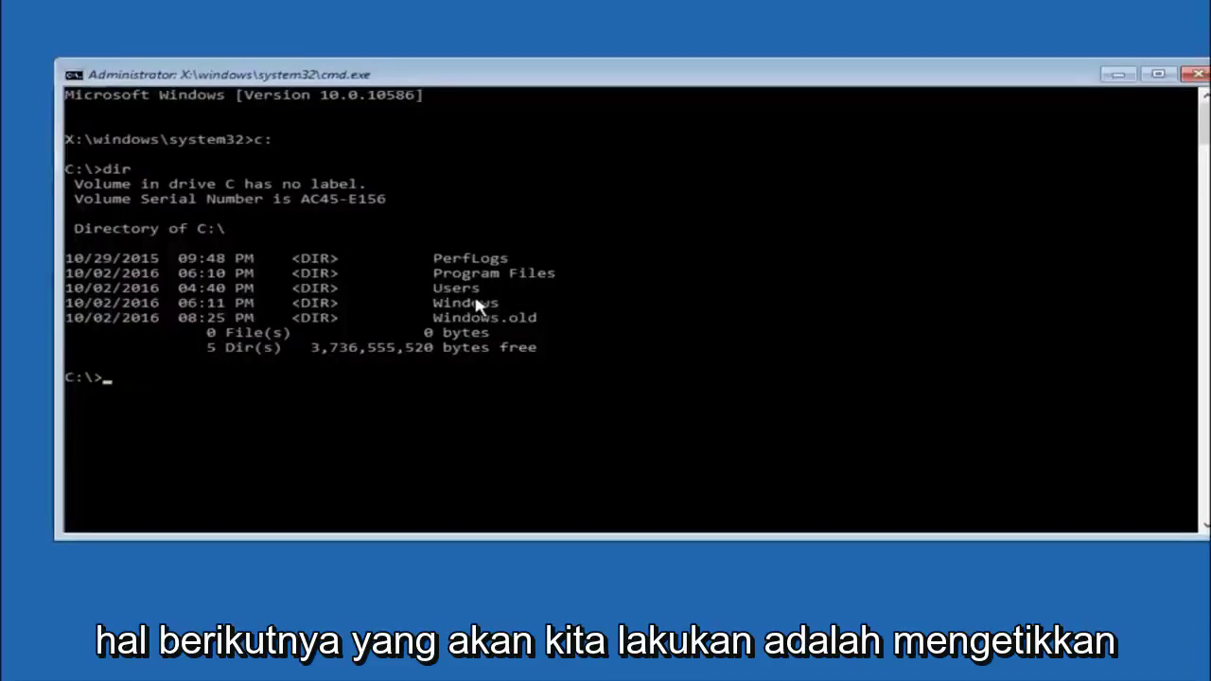
type("cd")
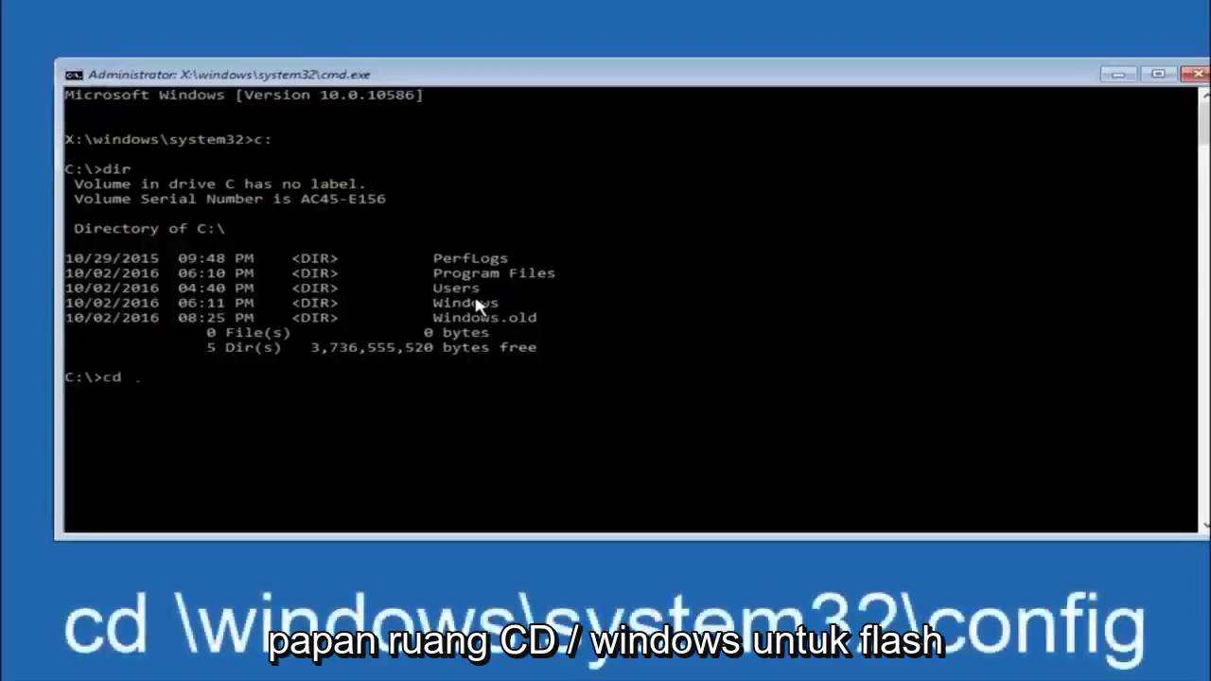
type(" \\windows\\system32\\config")
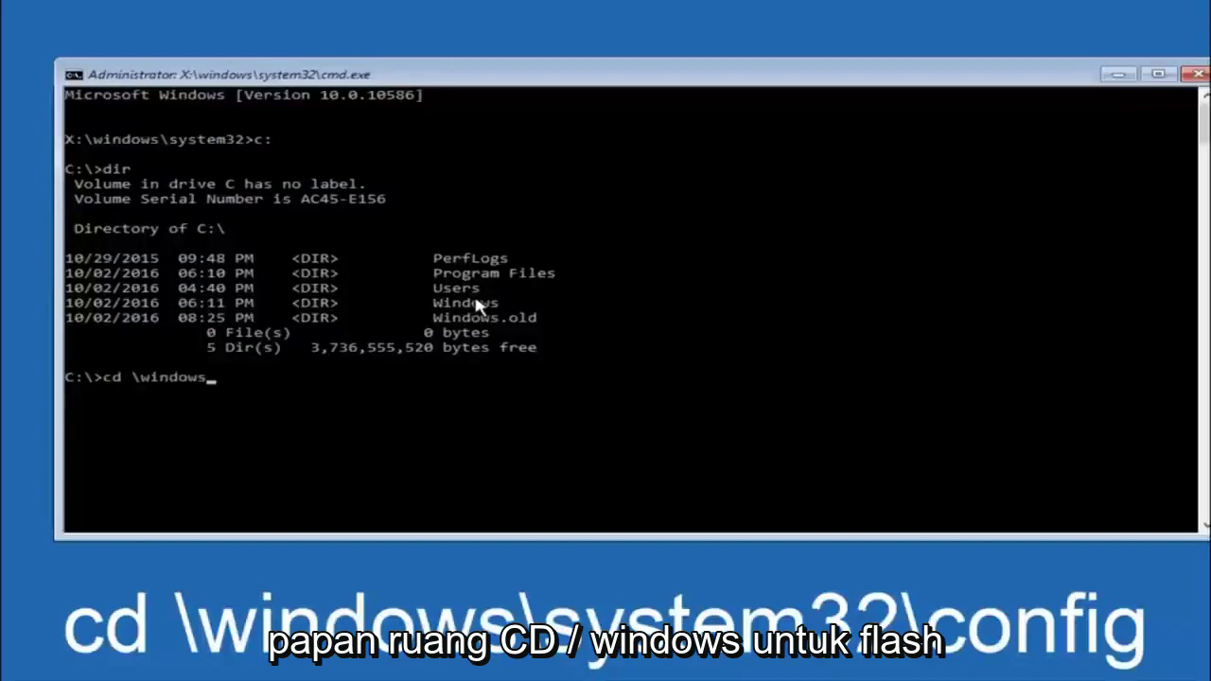
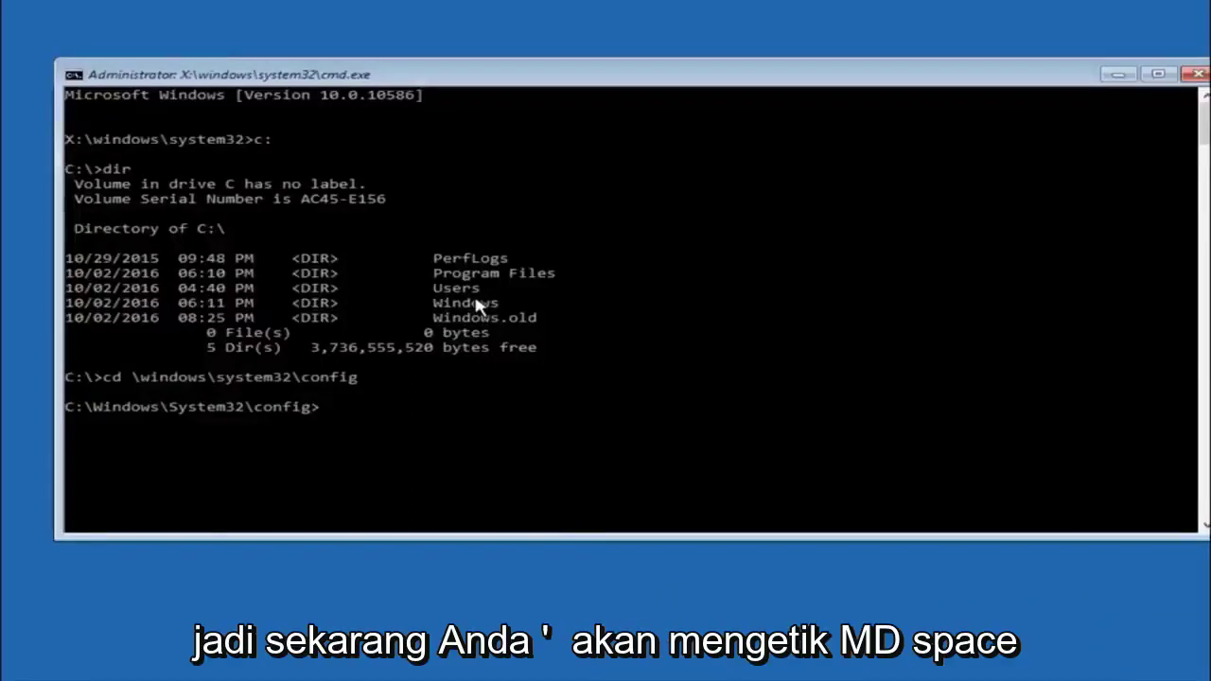
- Enter the command 'md backup' at the C:\Windows\System32\config prompt
type("md ")
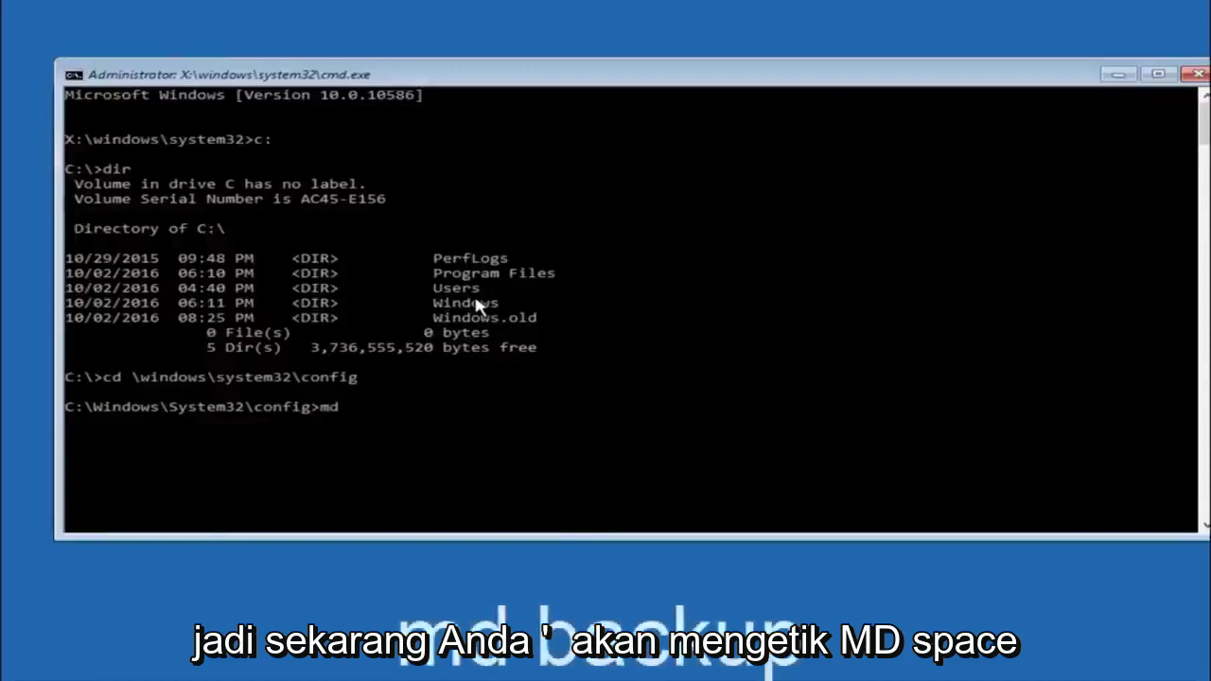
type("backup")
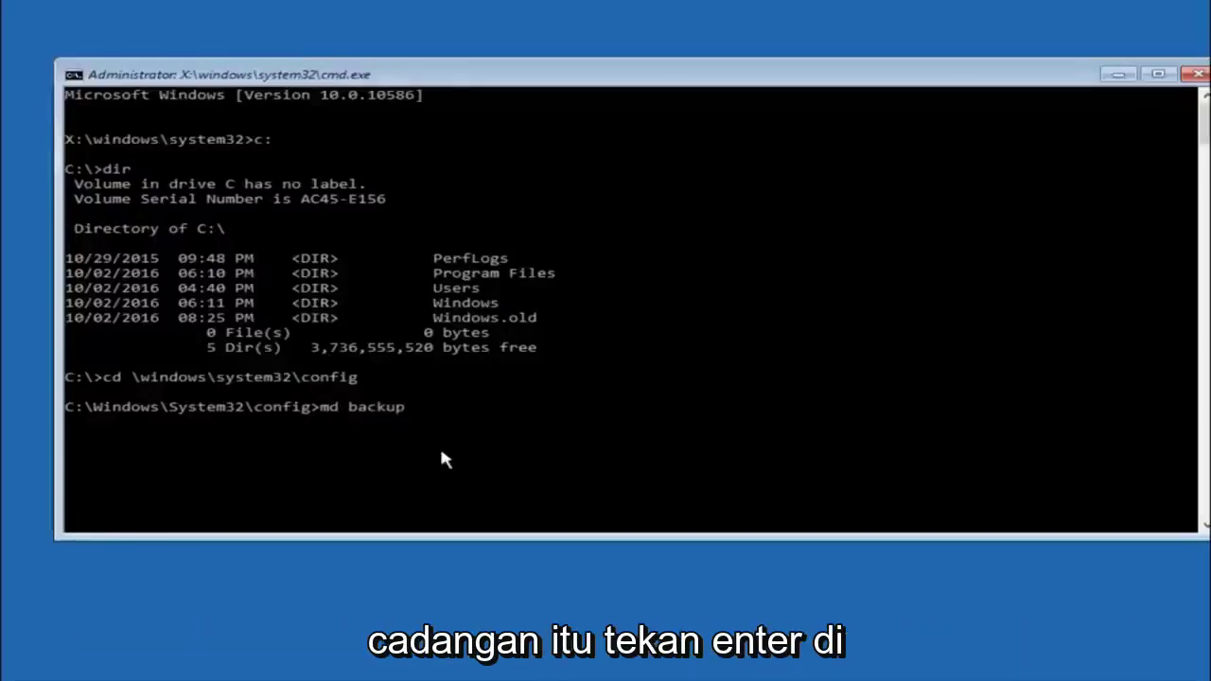
- Run md backup to create the backup folder, then enter 'copy *.* backup'
key("Return")
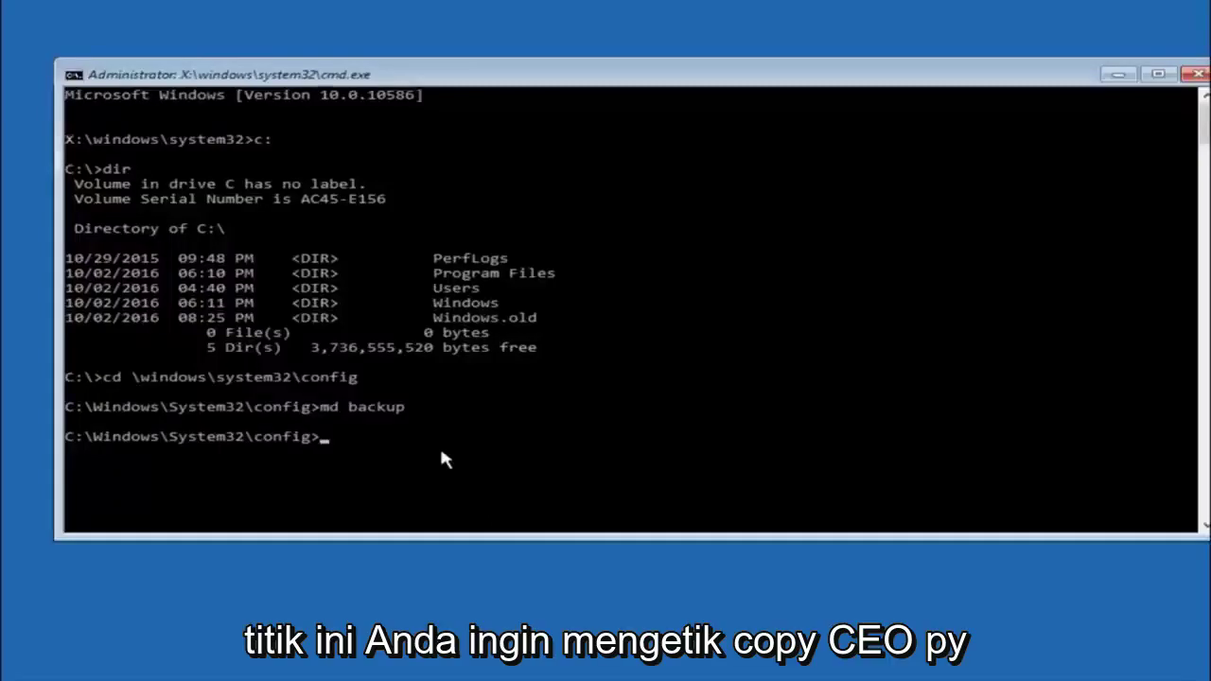
- Run 'copy *.* backup' in C:\Windows\System32\config to copy all registry files, including BCD-Template and COMPONENTS, into backup
type("copy *.* backup")
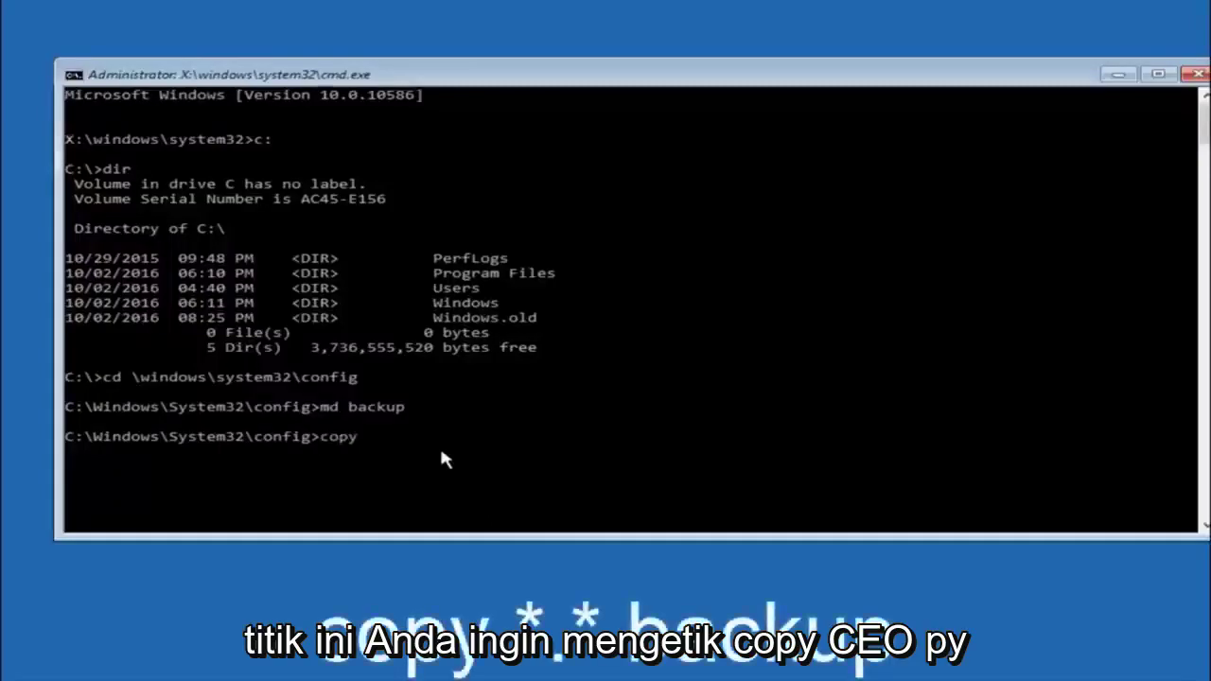
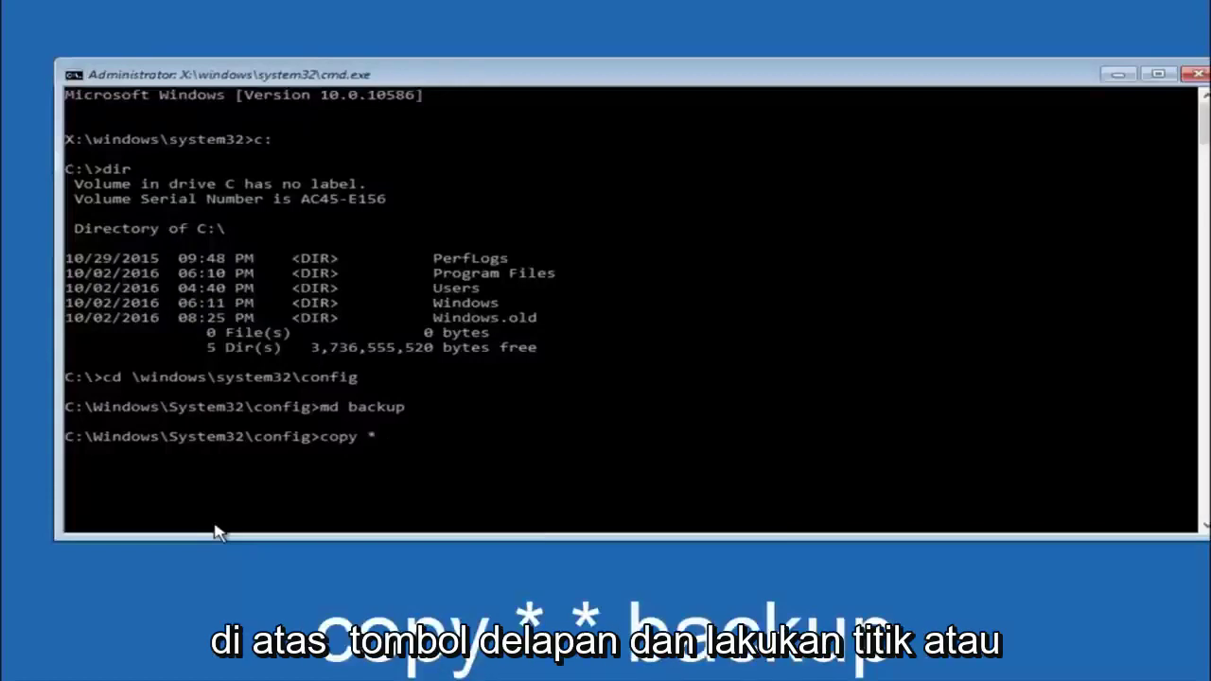
- Run md backup to create the backup folder, then enter 'copy *.* backup'
- Run 'copy *.* backup' in C:\Windows\System32\config to copy all registry files, including BCD-Template and COMPONENTS, into backup
type(".")
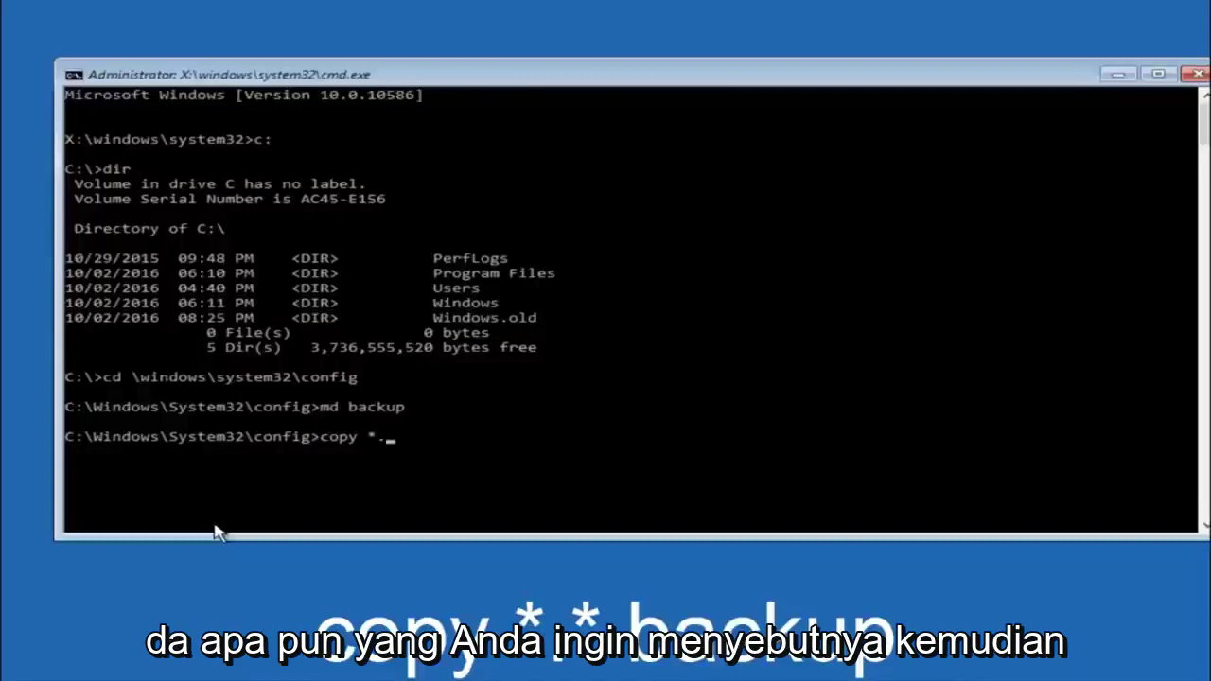
type("*")
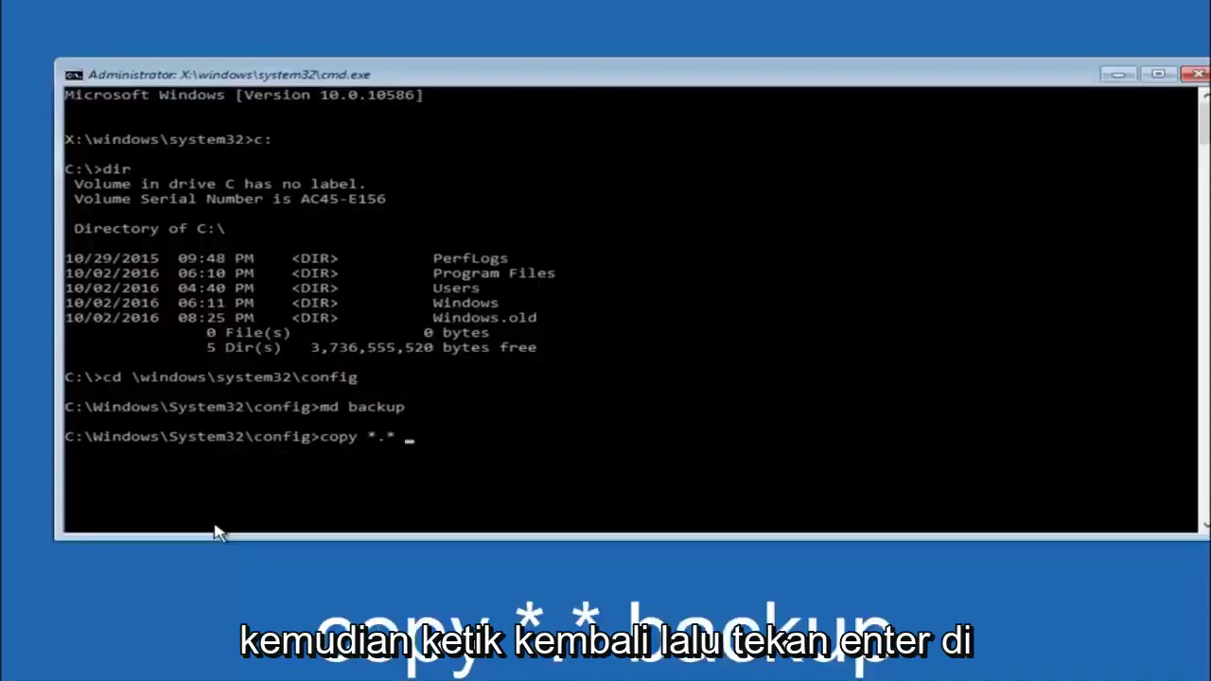
type("  backup")
key("Return")
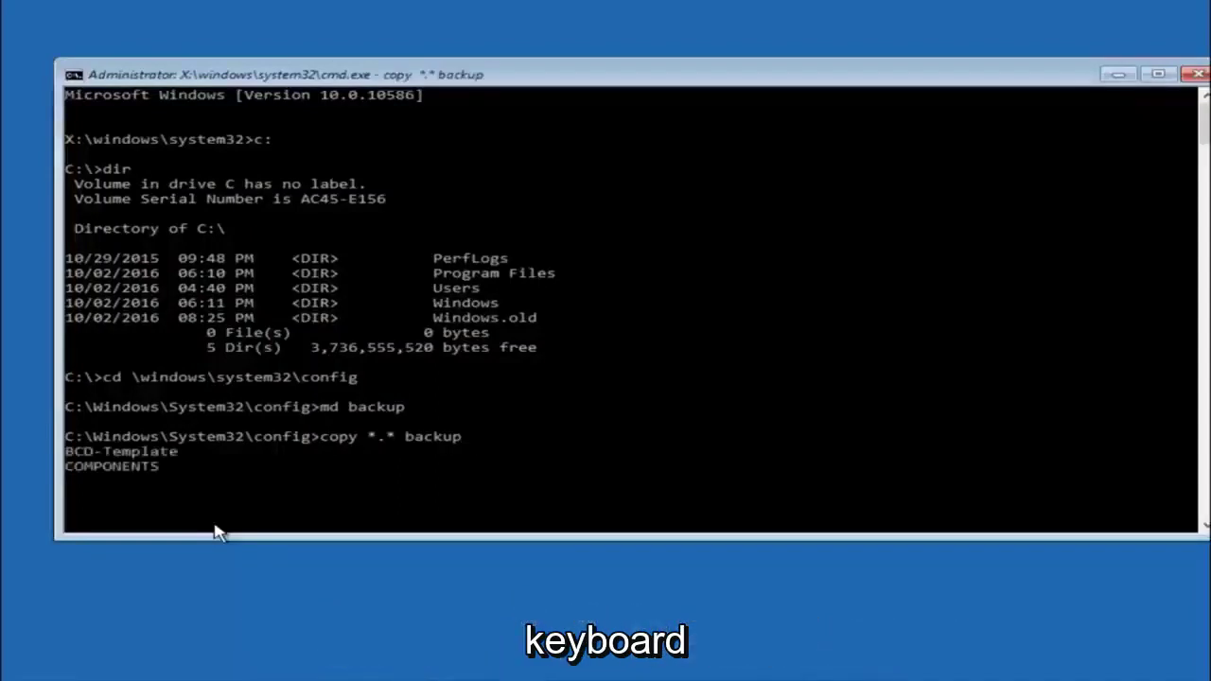
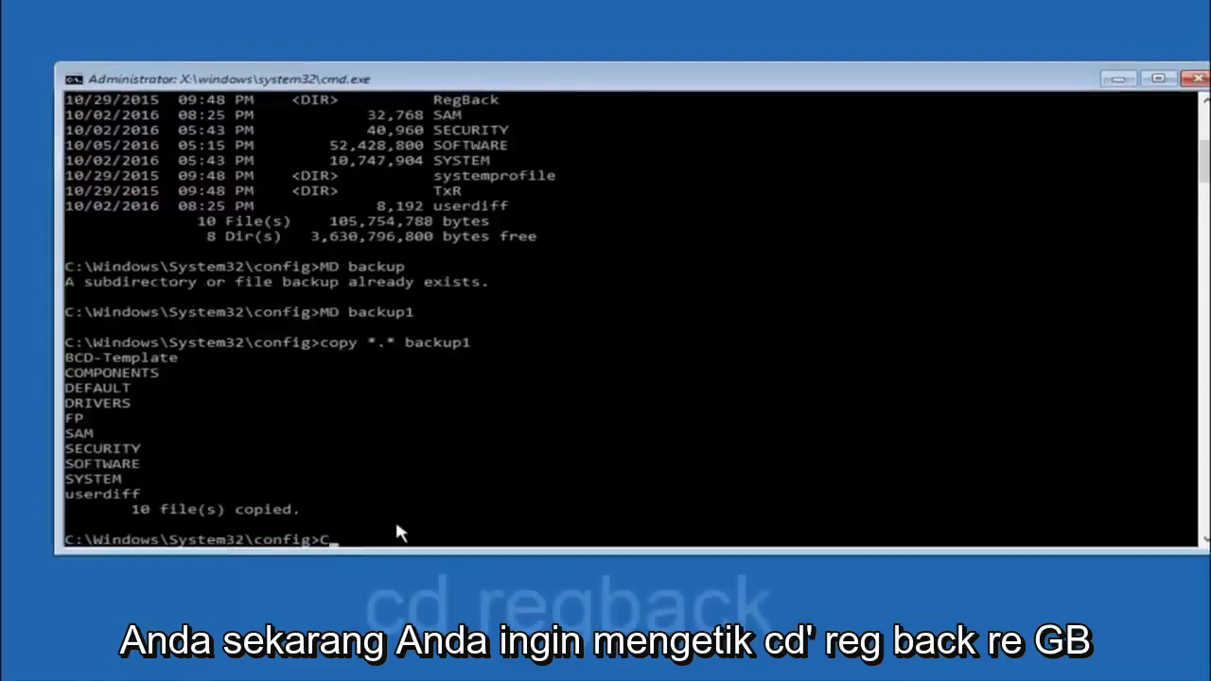
- Enter 'CD regback' to change into the RegBack folder under System32\config
type("regback")
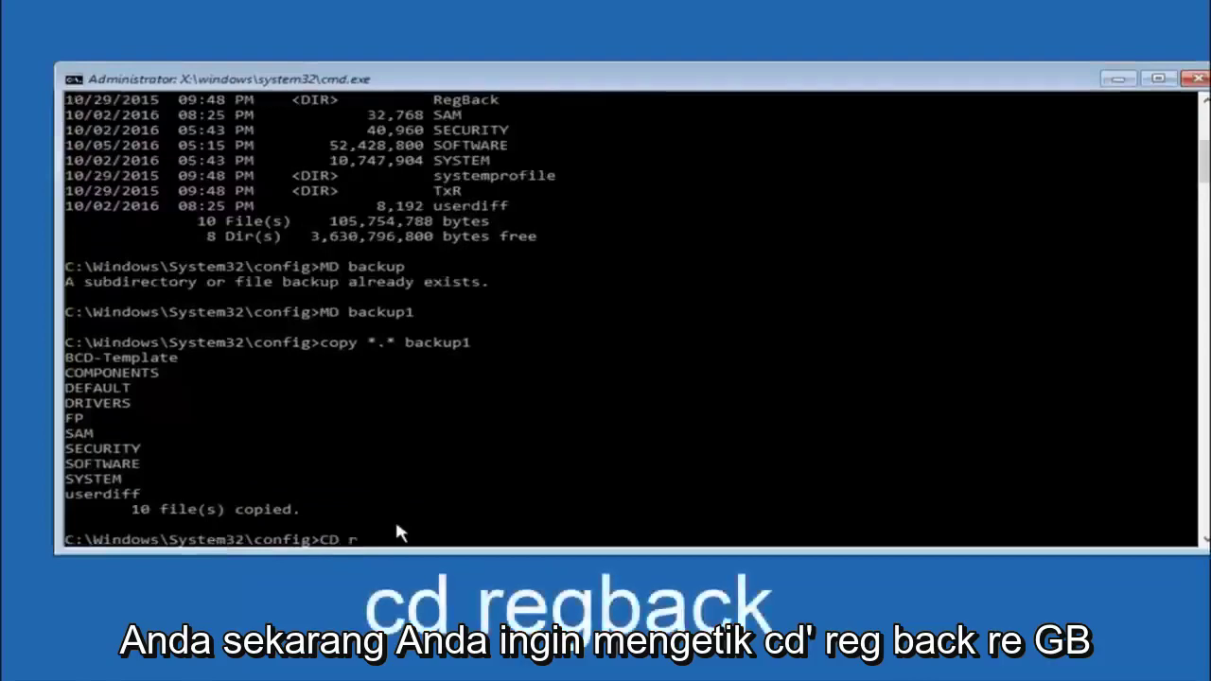
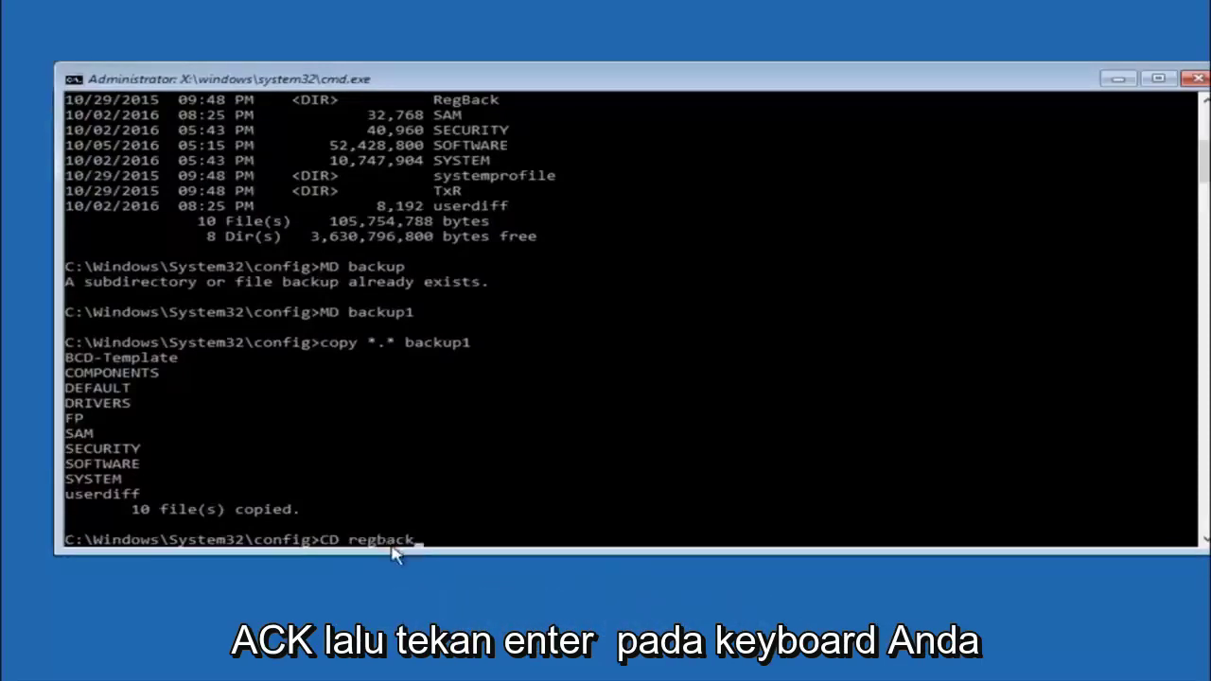
- Change into C:\Windows\System32\config\RegBack with CD regback
key("Return")
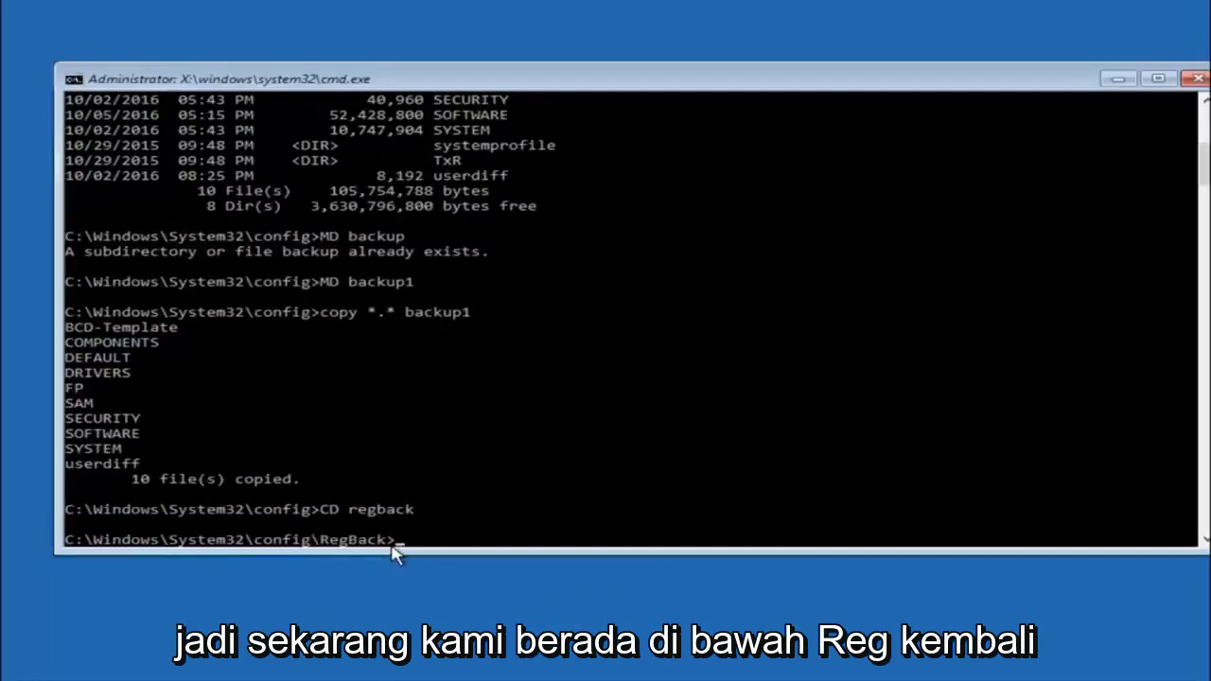
- Run dir to list the DEFAULT, SAM, SECURITY, SOFTWARE and SYSTEM backup hives
type("d")
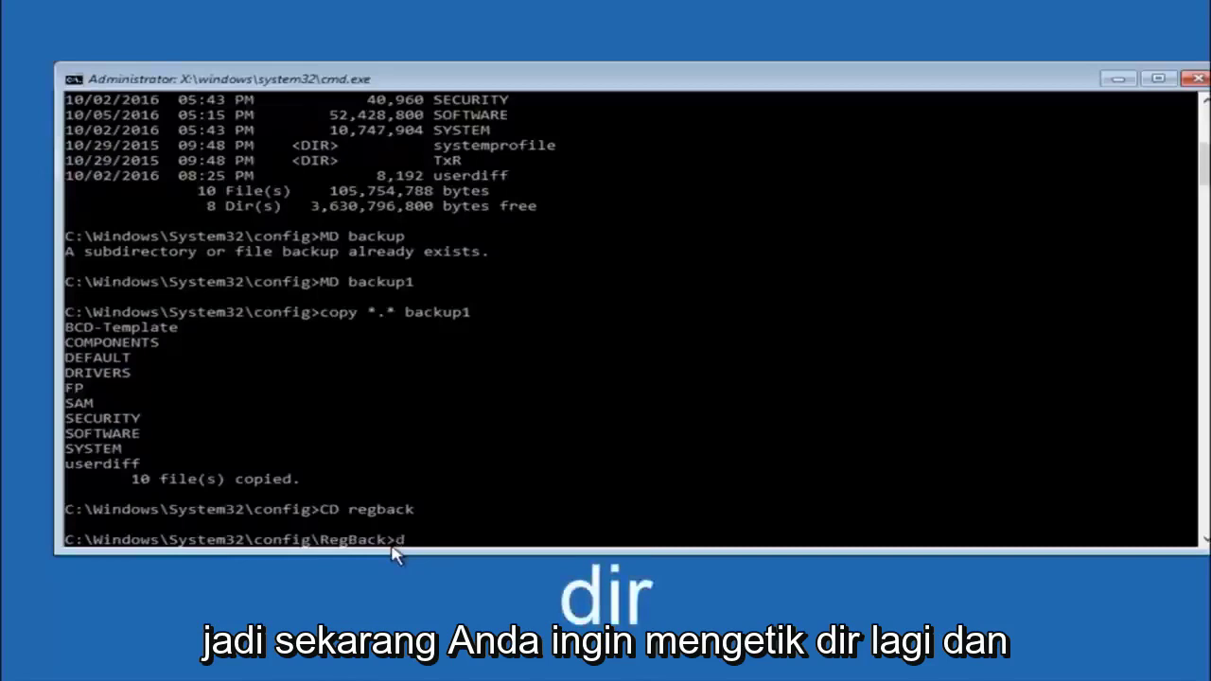
type("ir")
key("Return")
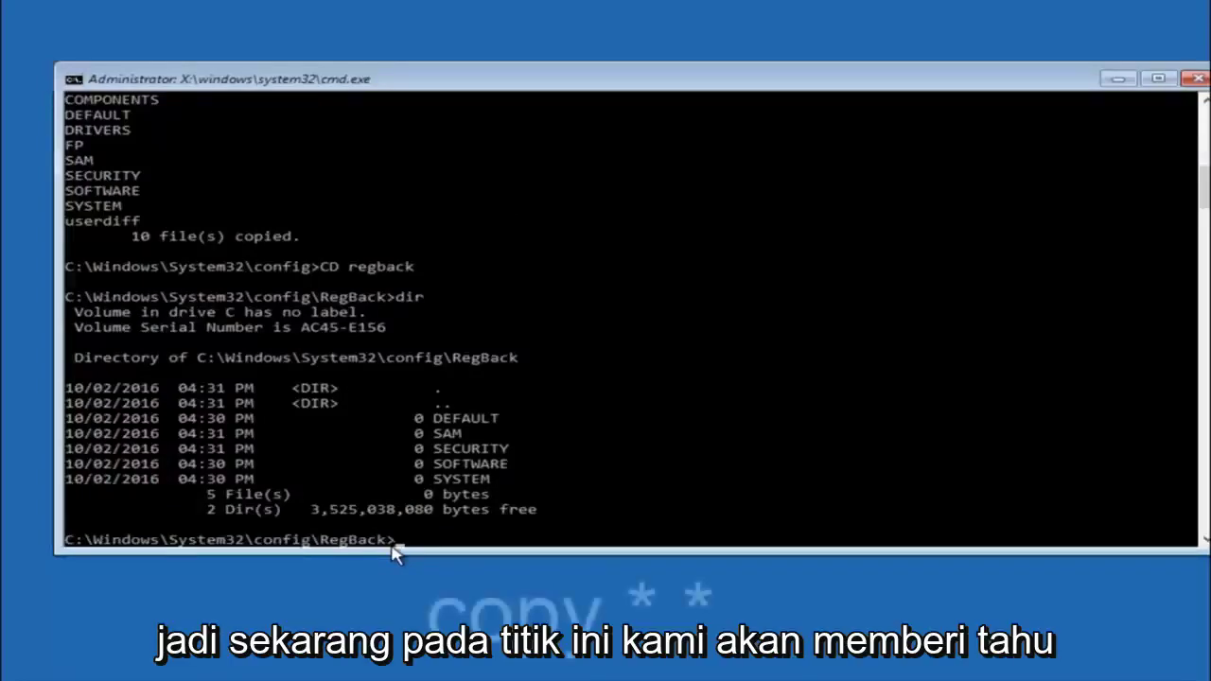
- Start the restore command with 'copy' at the RegBack prompt
type("copy")
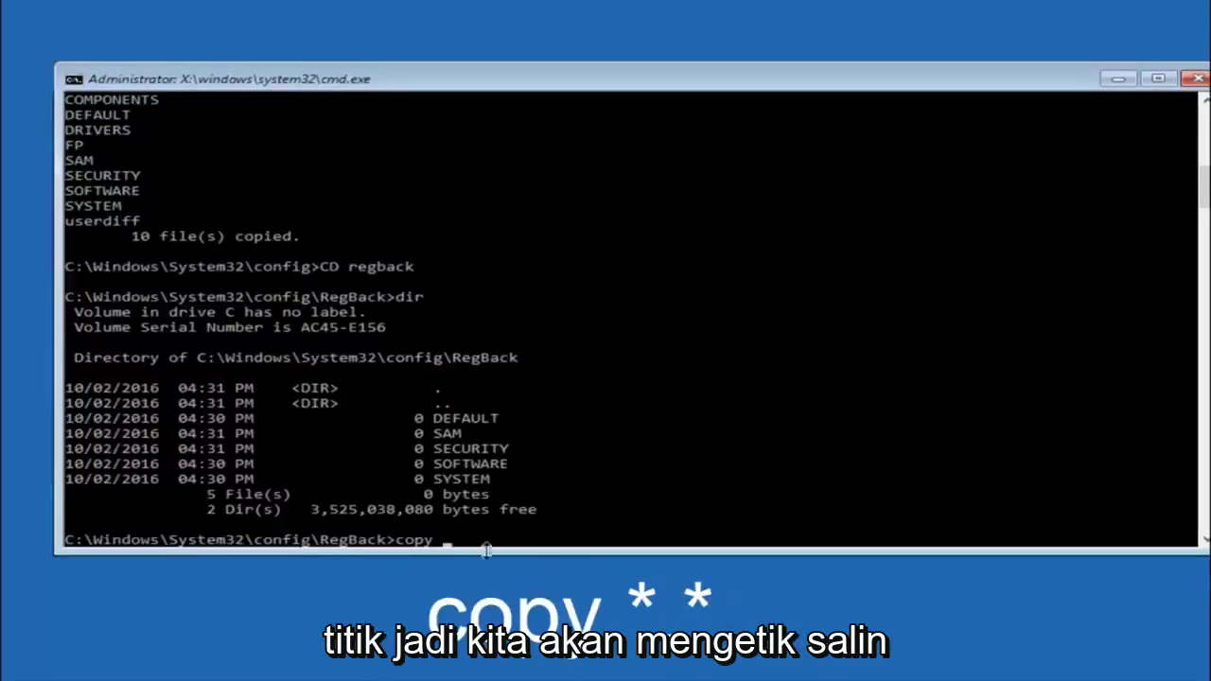
left_click(453, 547)
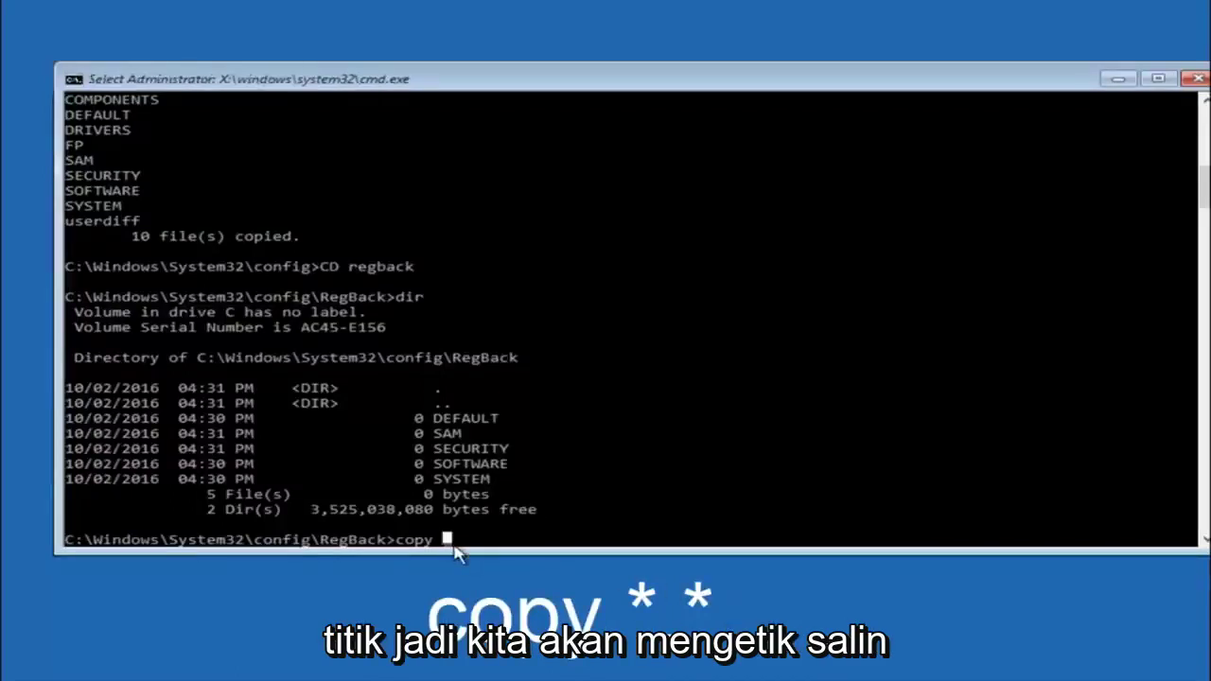
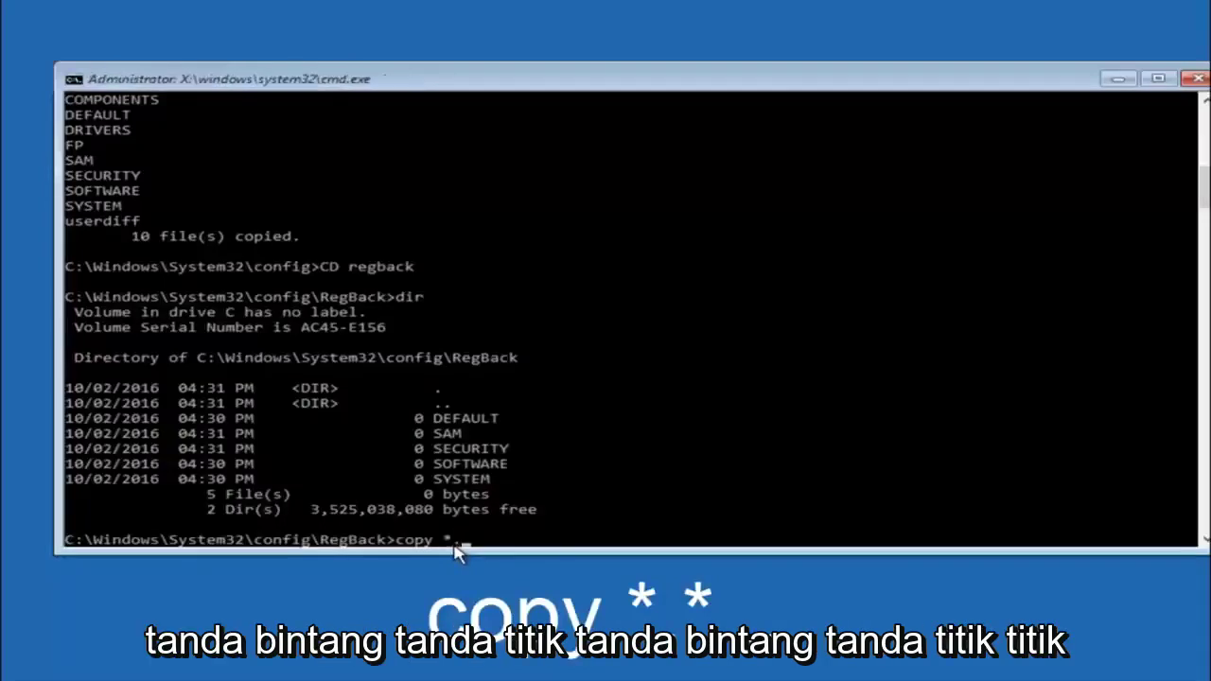
- At the RegBack prompt, begin the 'copy *.*' command to copy all backup hive files
type("*")
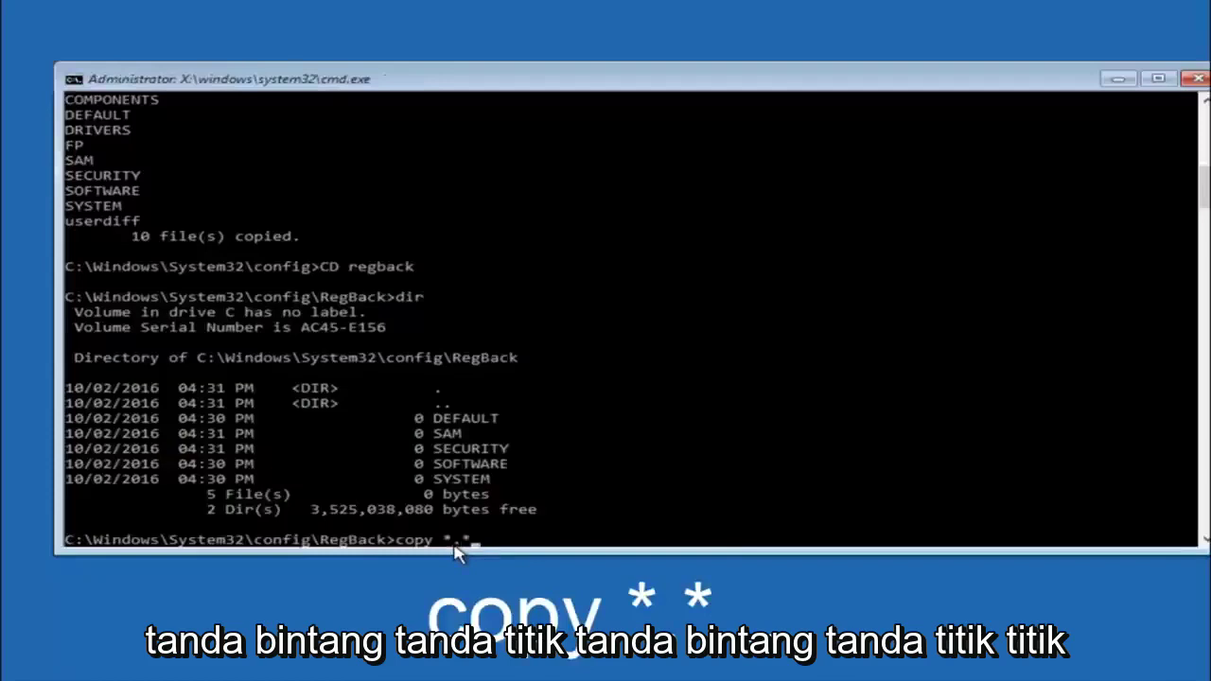
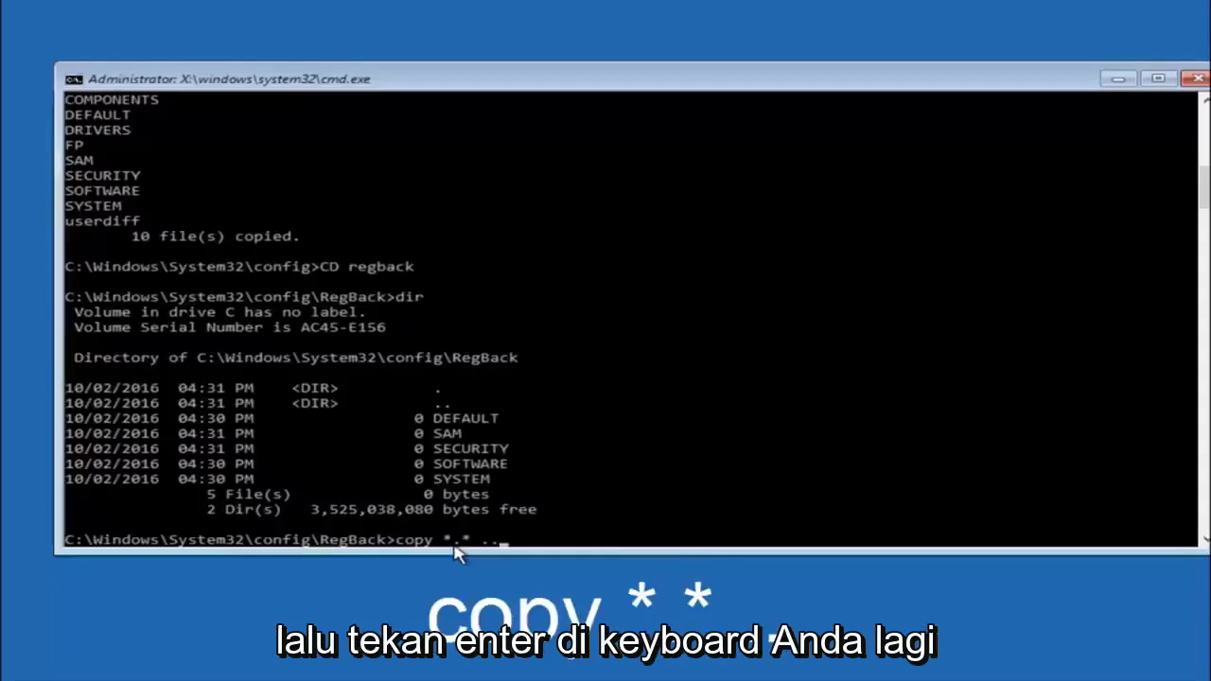
- Copy all five RegBack hives into the config folder, overwriting with All, then close Command Prompt
type(".")
key("Return")
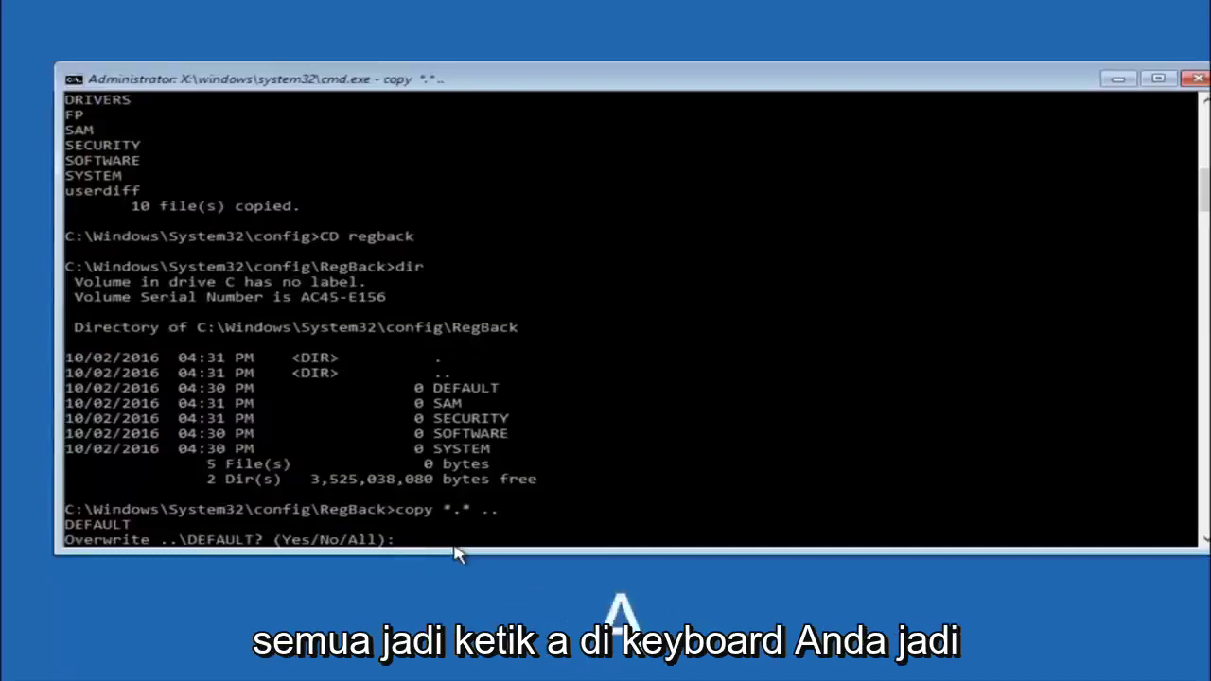
type("A")
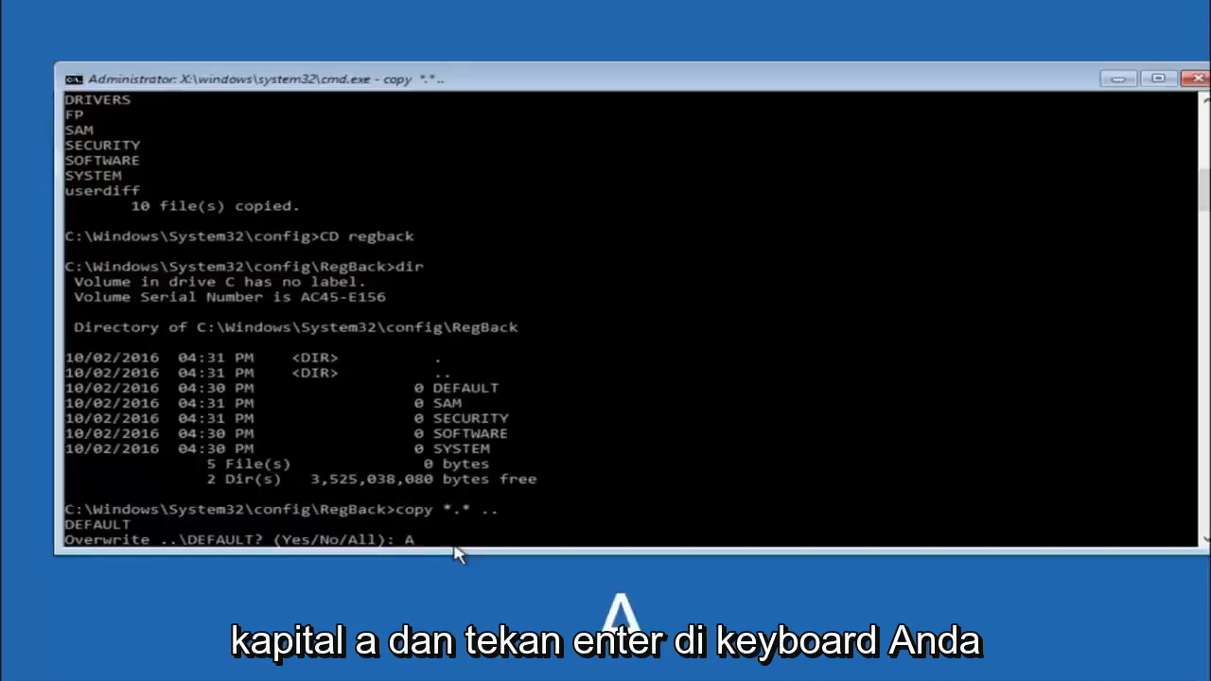
key("Return")
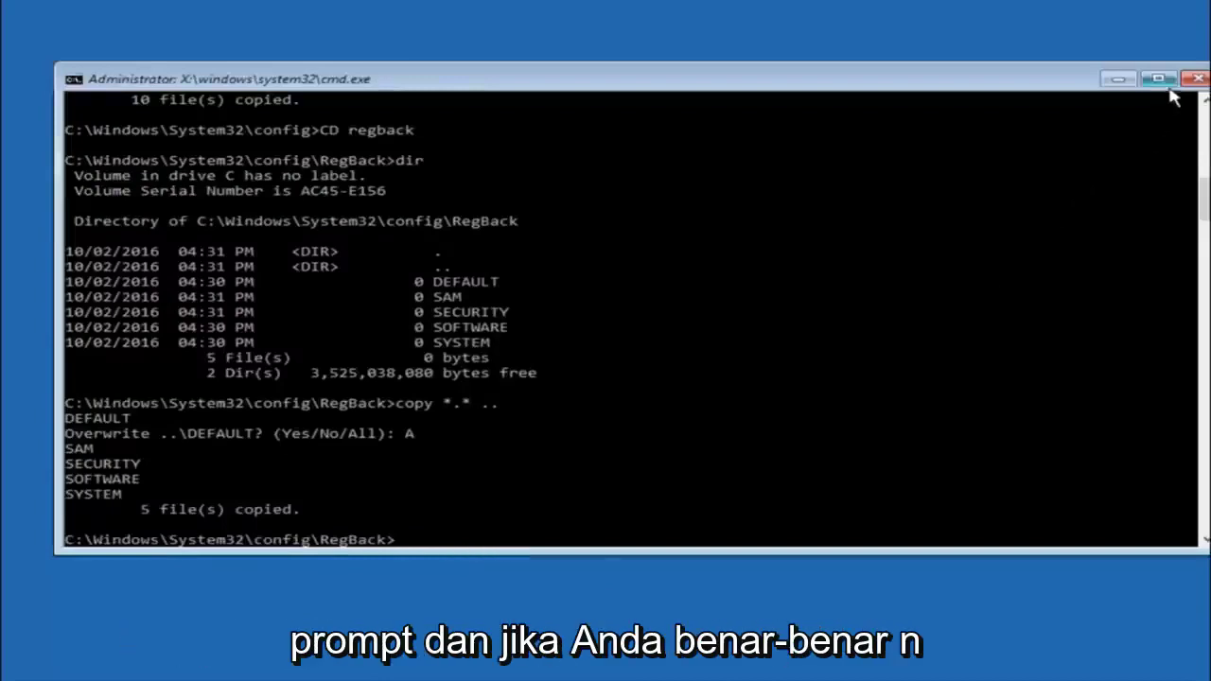
left_click(1197, 78)
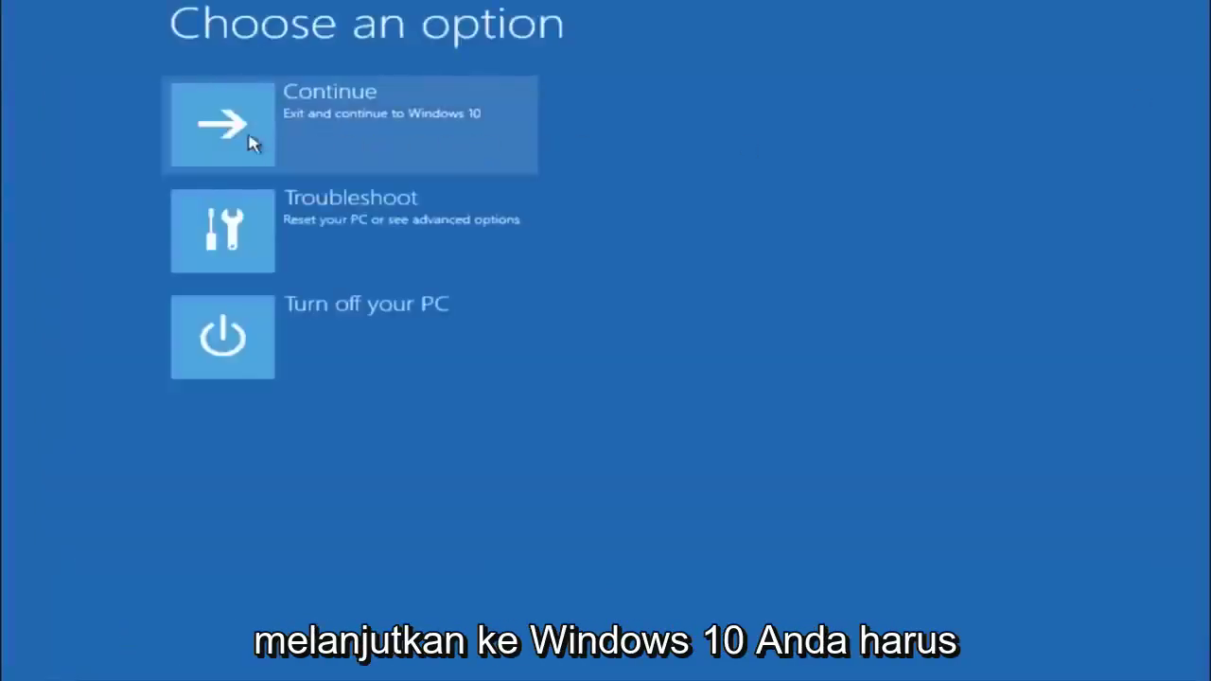